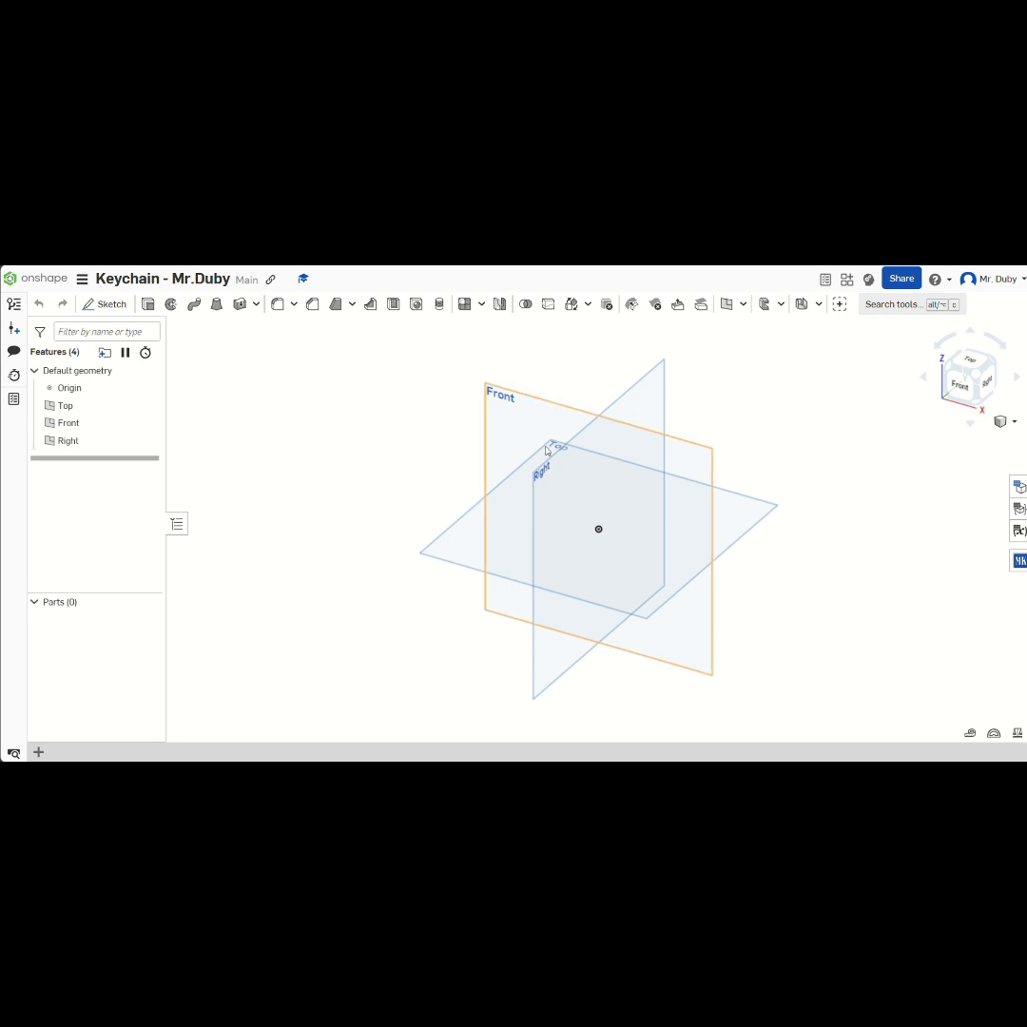
# - Start a sketch on the Top plane and draw a corner rectangle from the origin, about 1.58 in wide and 2.23 in tall
pyautogui.click(103, 304)
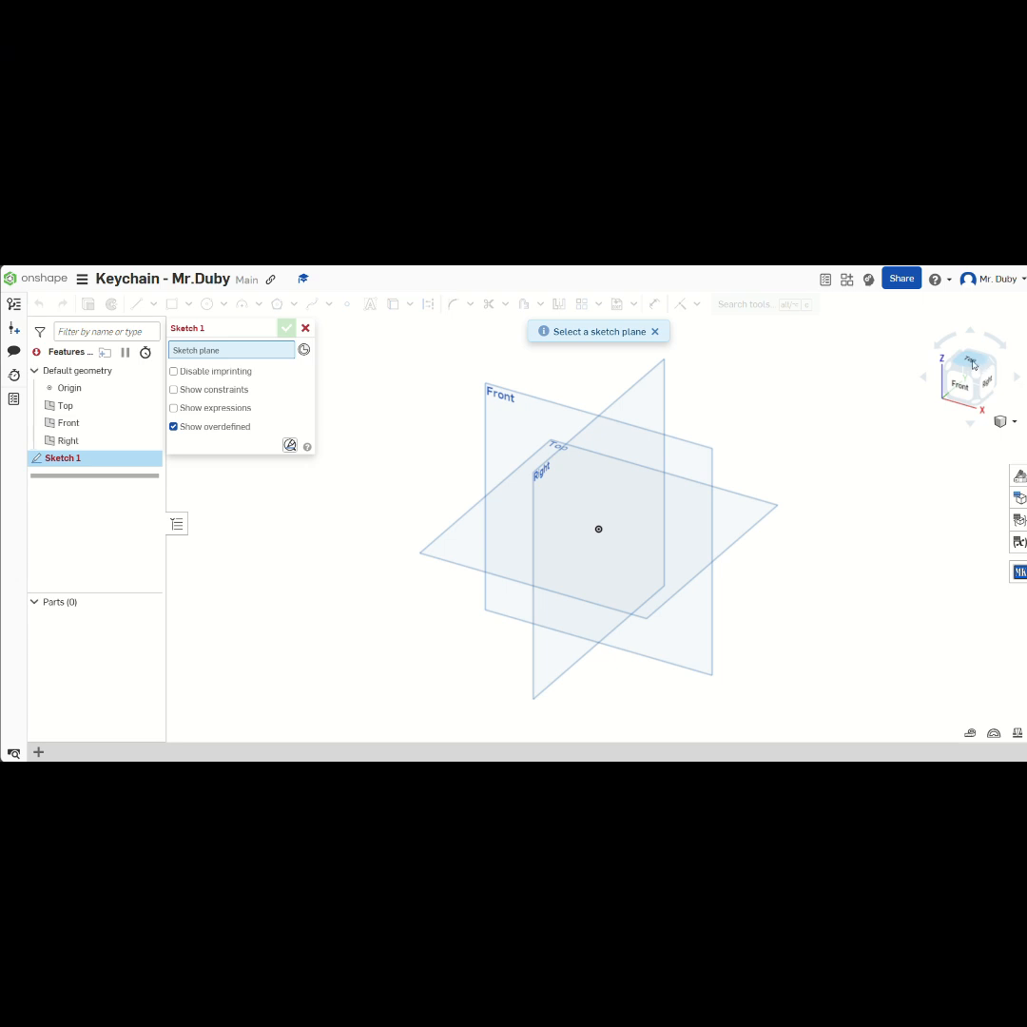
pyautogui.click(973, 364)
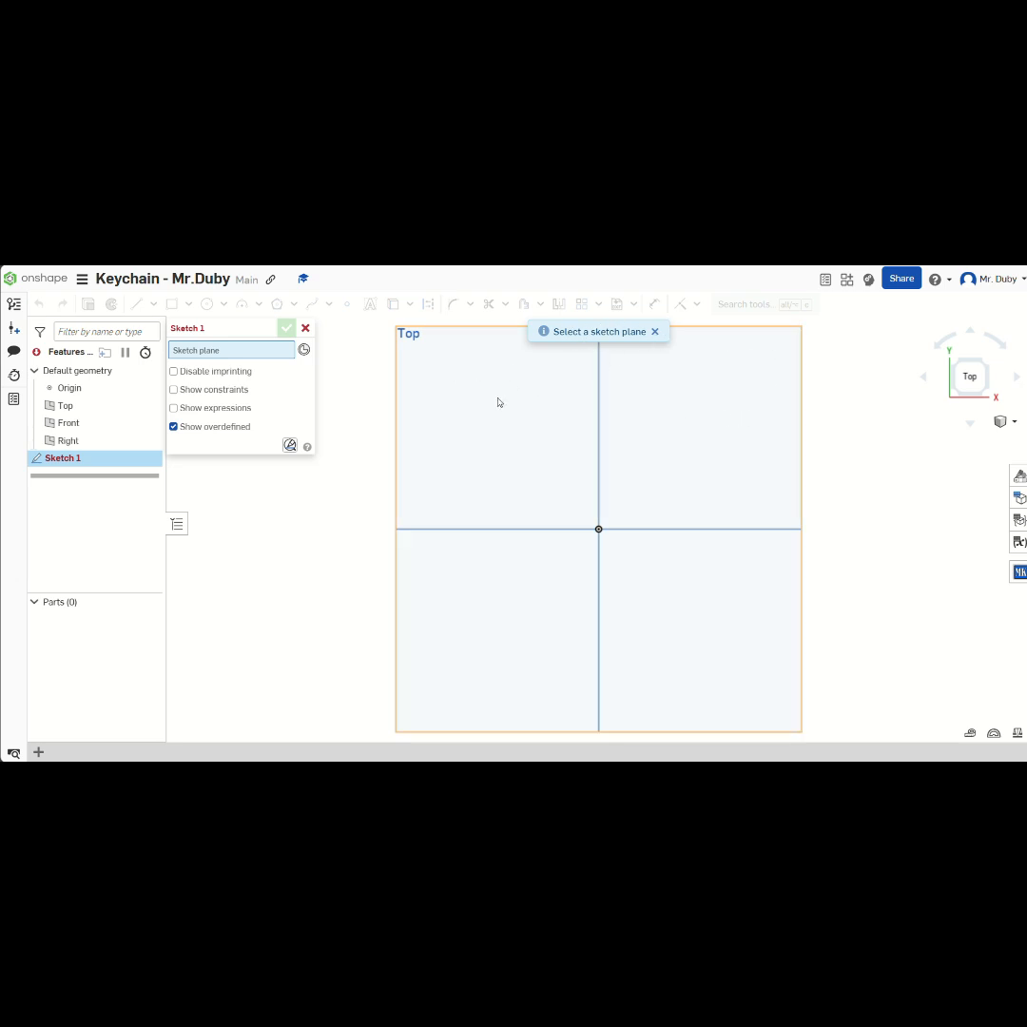
pyautogui.click(462, 447)
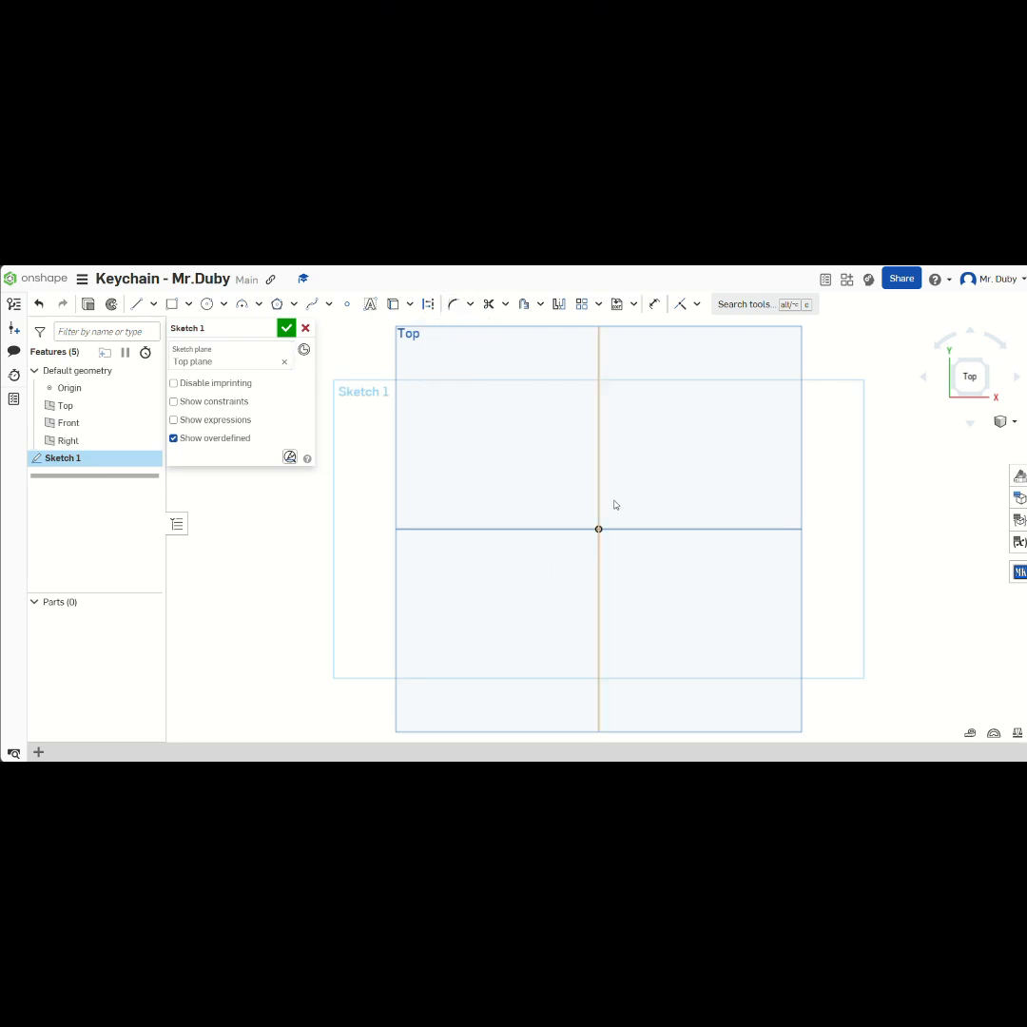
pyautogui.click(188, 311)
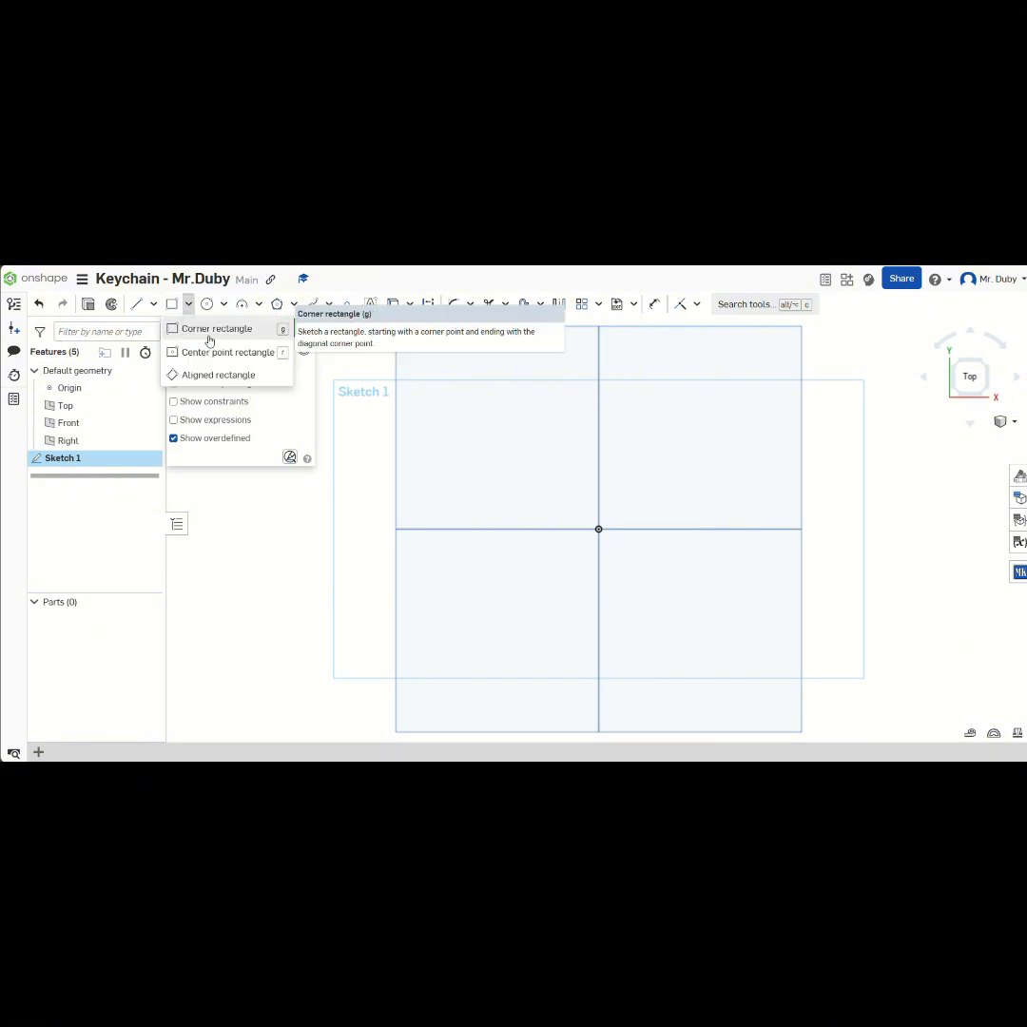
pyautogui.click(209, 335)
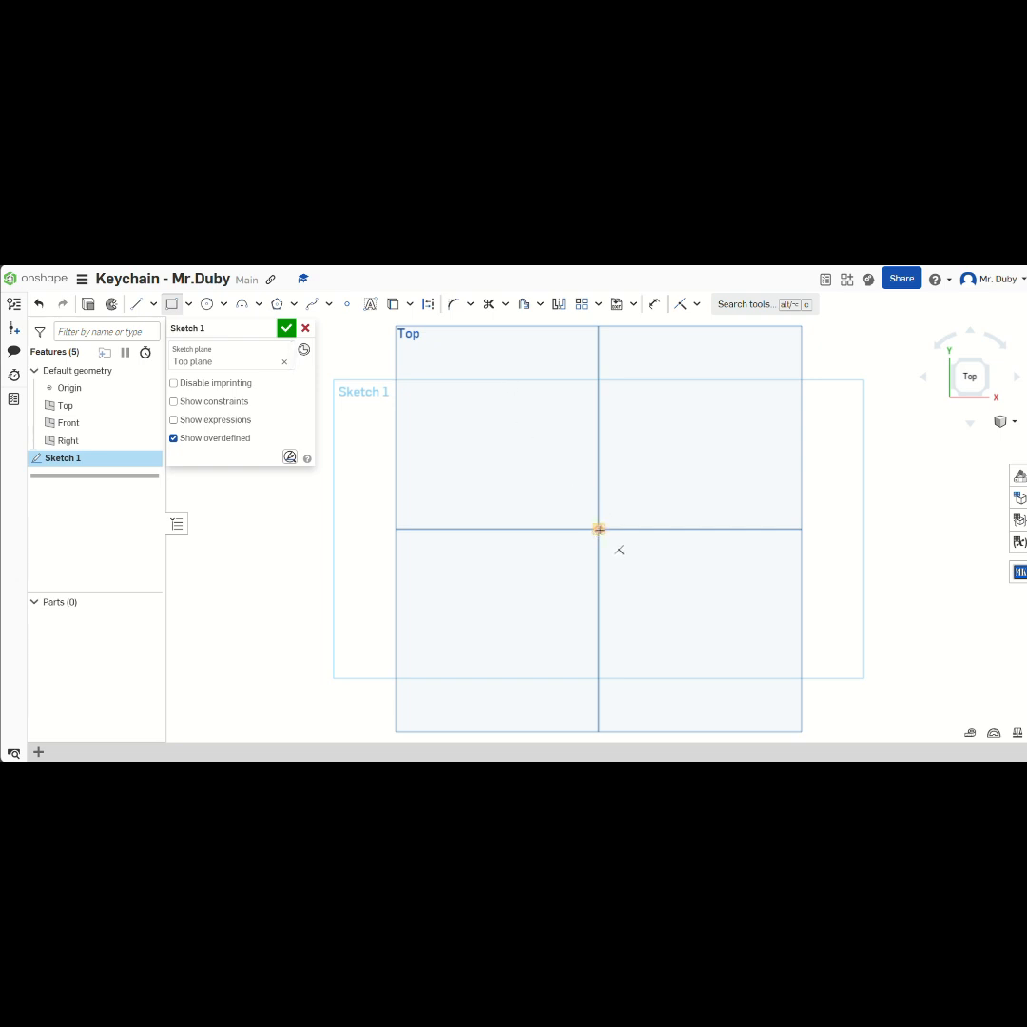
pyautogui.click(599, 529)
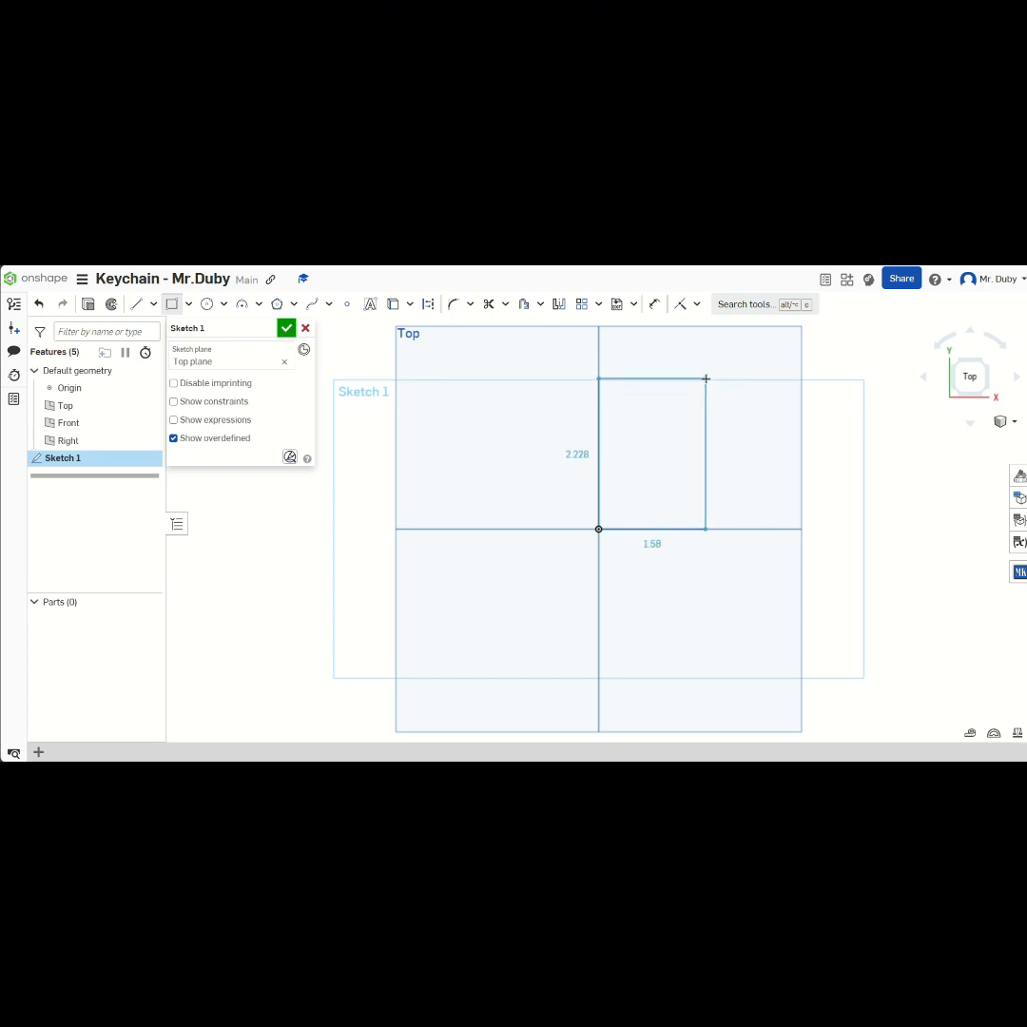
pyautogui.click(706, 379)
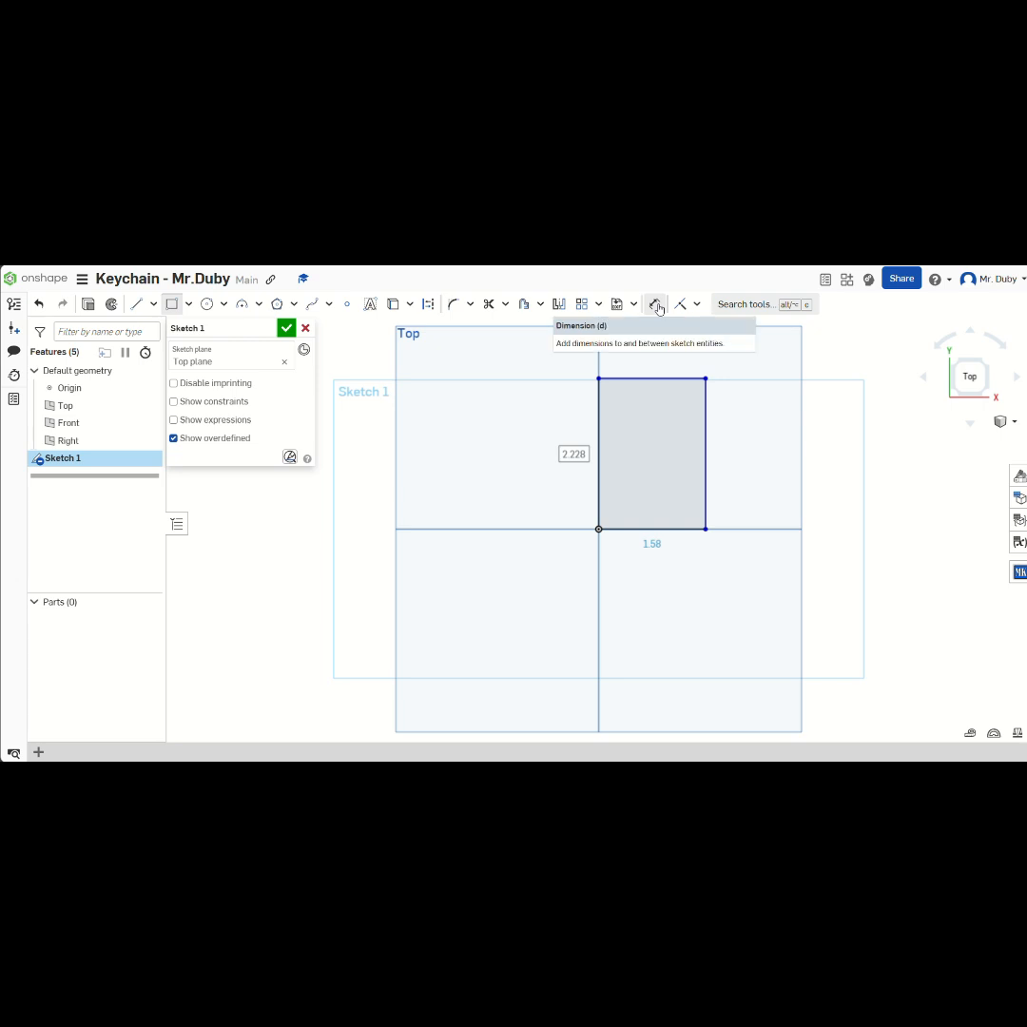
# - Dimension the rectangle 2 in tall and 1 in wide, and finish the sketch
pyautogui.click(656, 304)
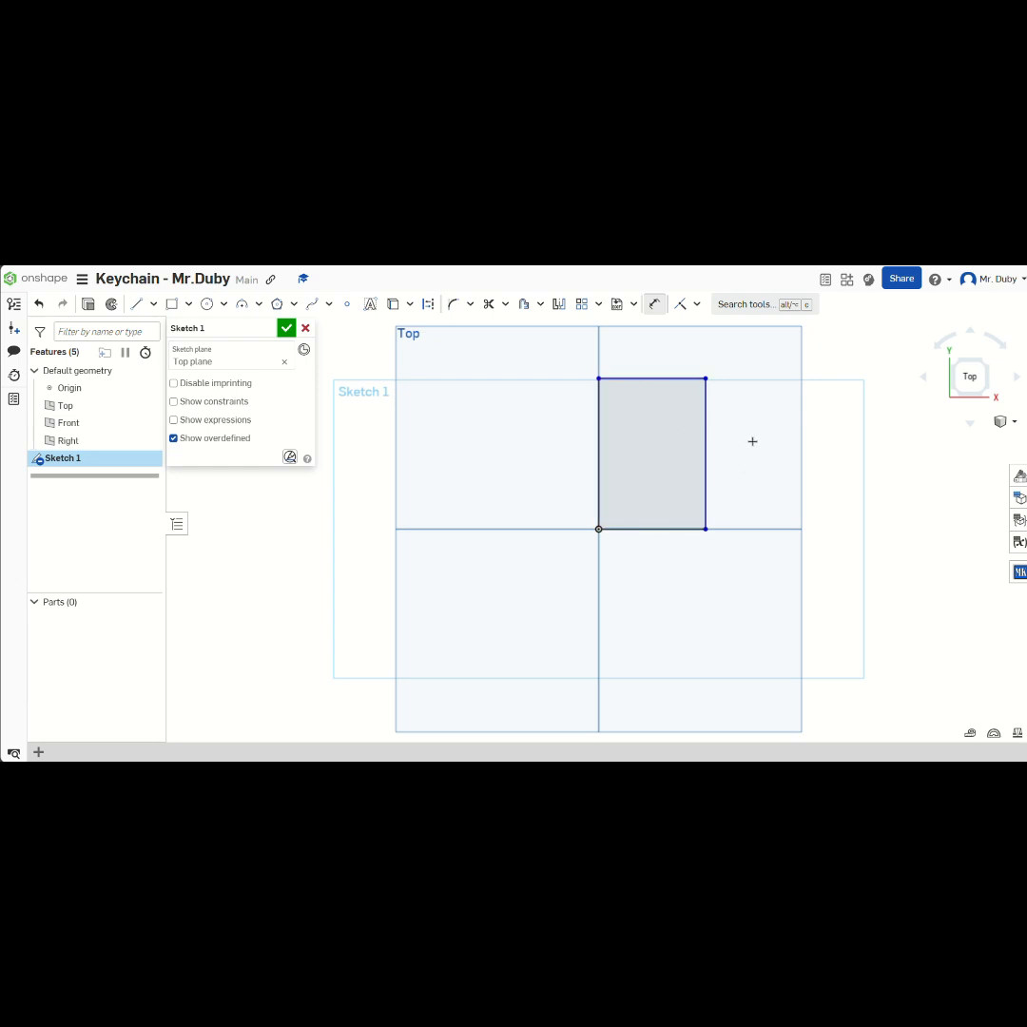
pyautogui.click(599, 445)
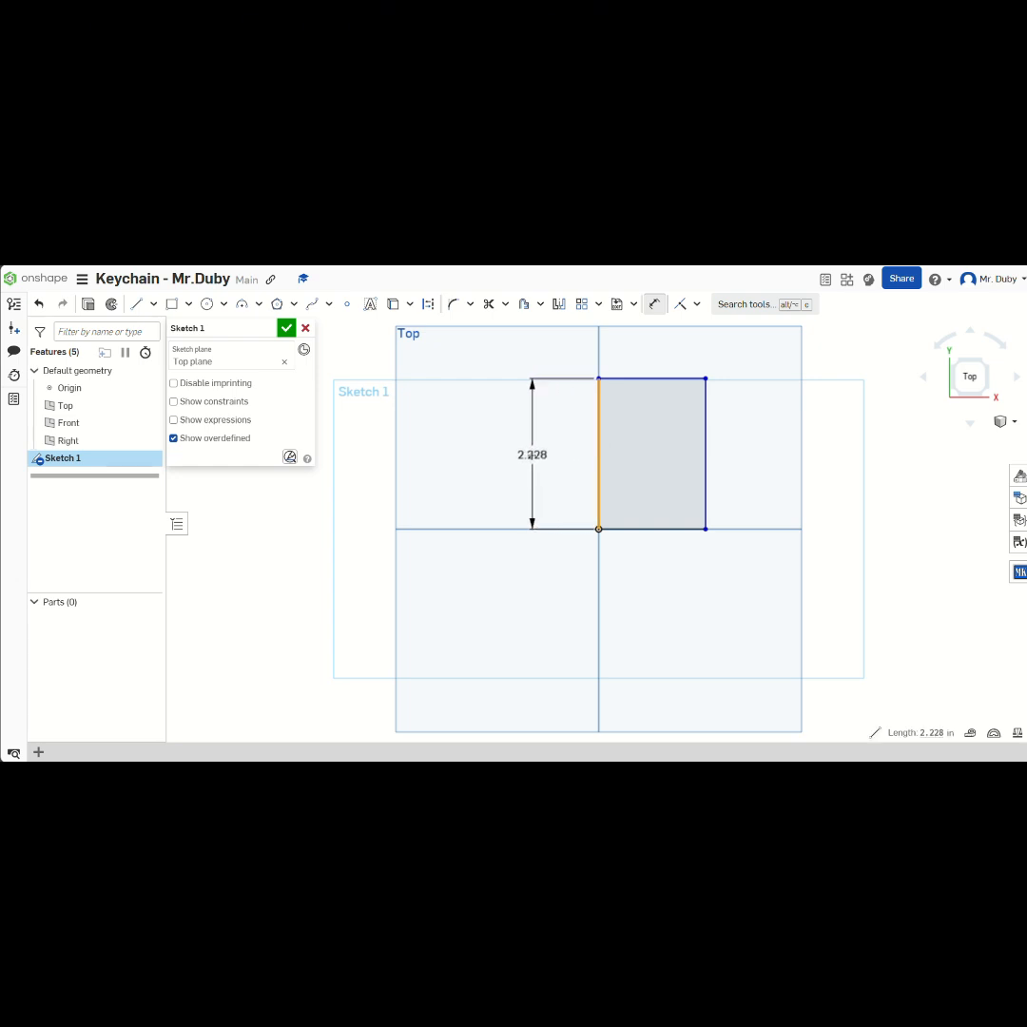
pyautogui.click(533, 455)
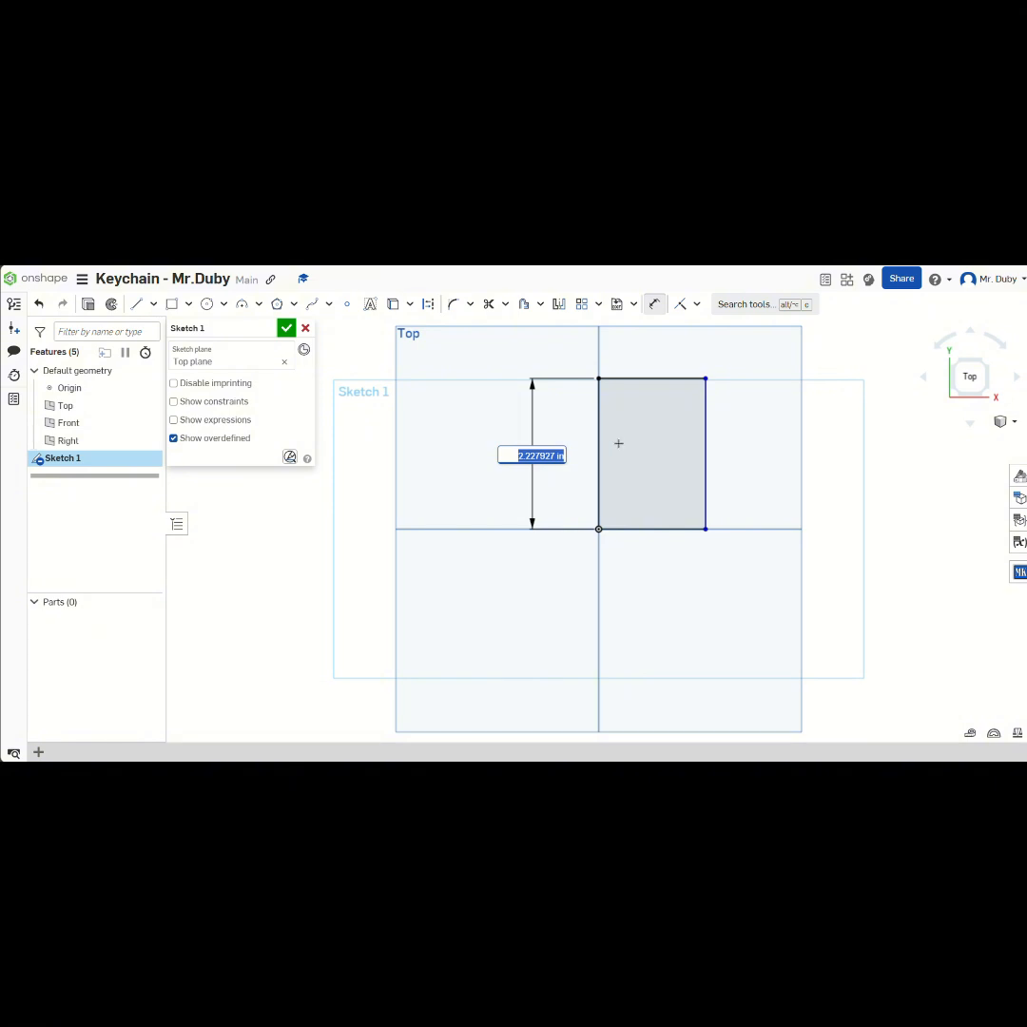
pyautogui.write('2')
pyautogui.press('Return')
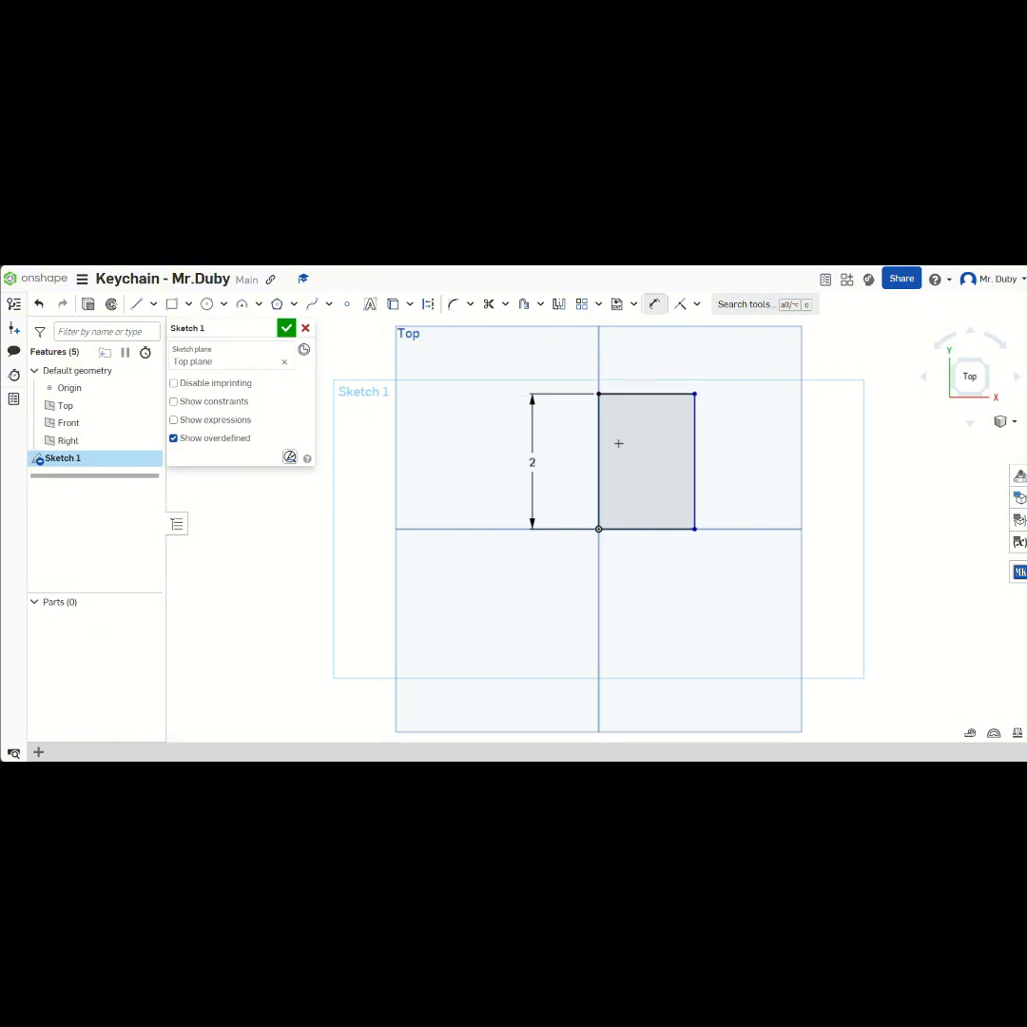
pyautogui.click(647, 530)
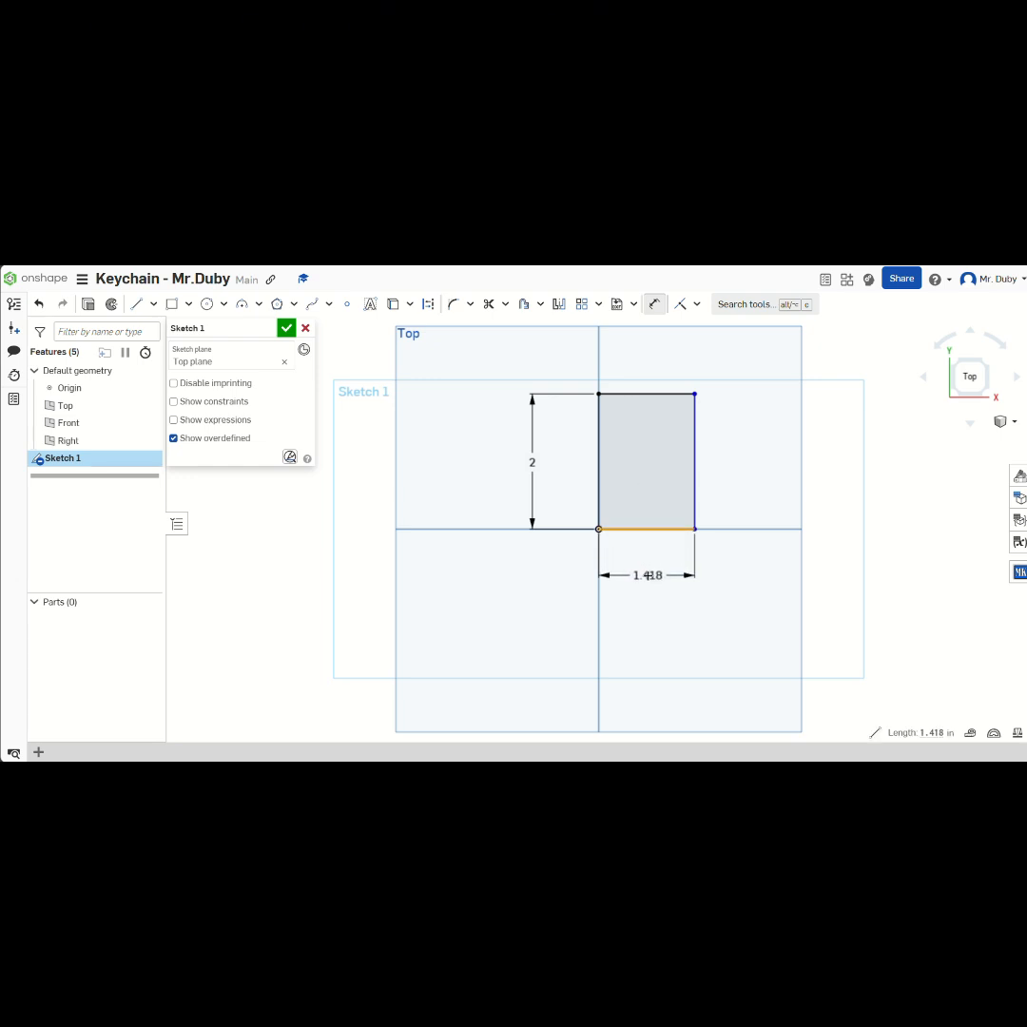
pyautogui.click(649, 574)
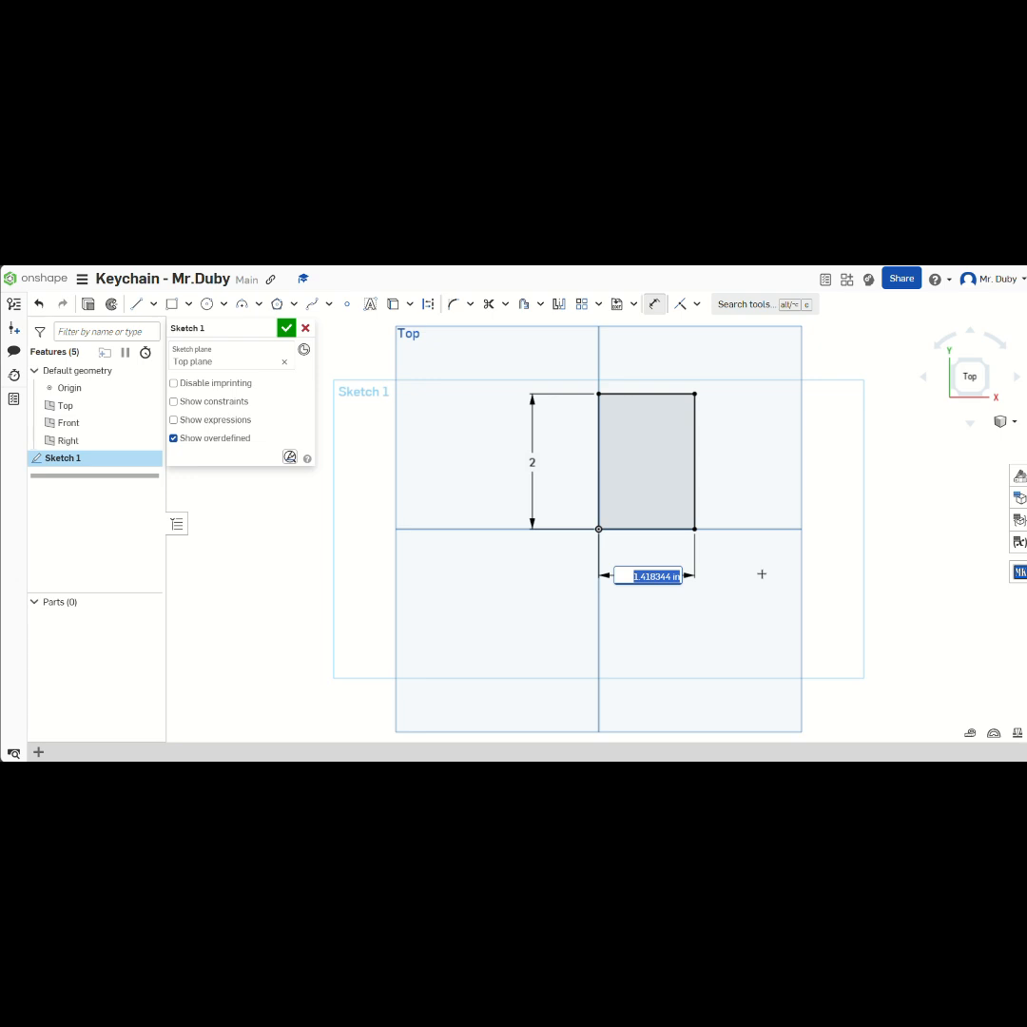
pyautogui.write('1')
pyautogui.press('Return')
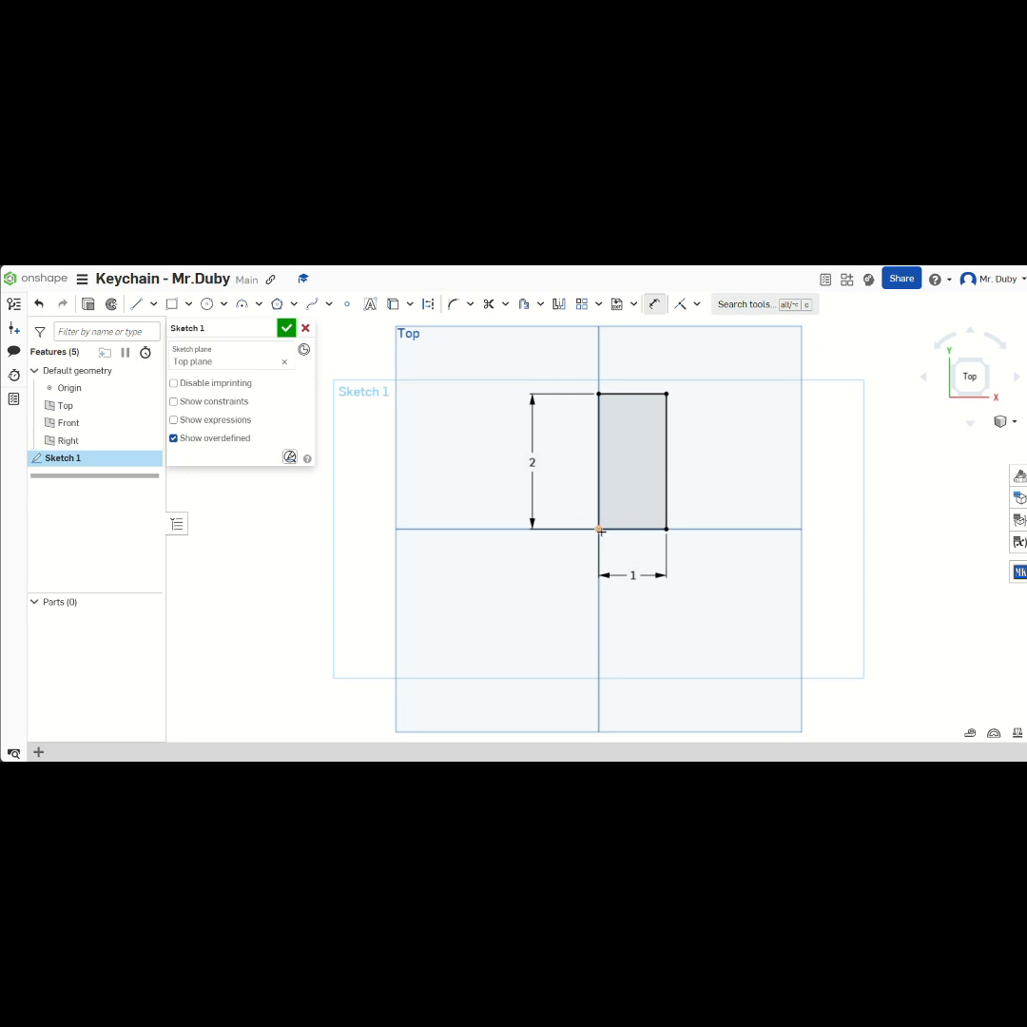
pyautogui.click(286, 330)
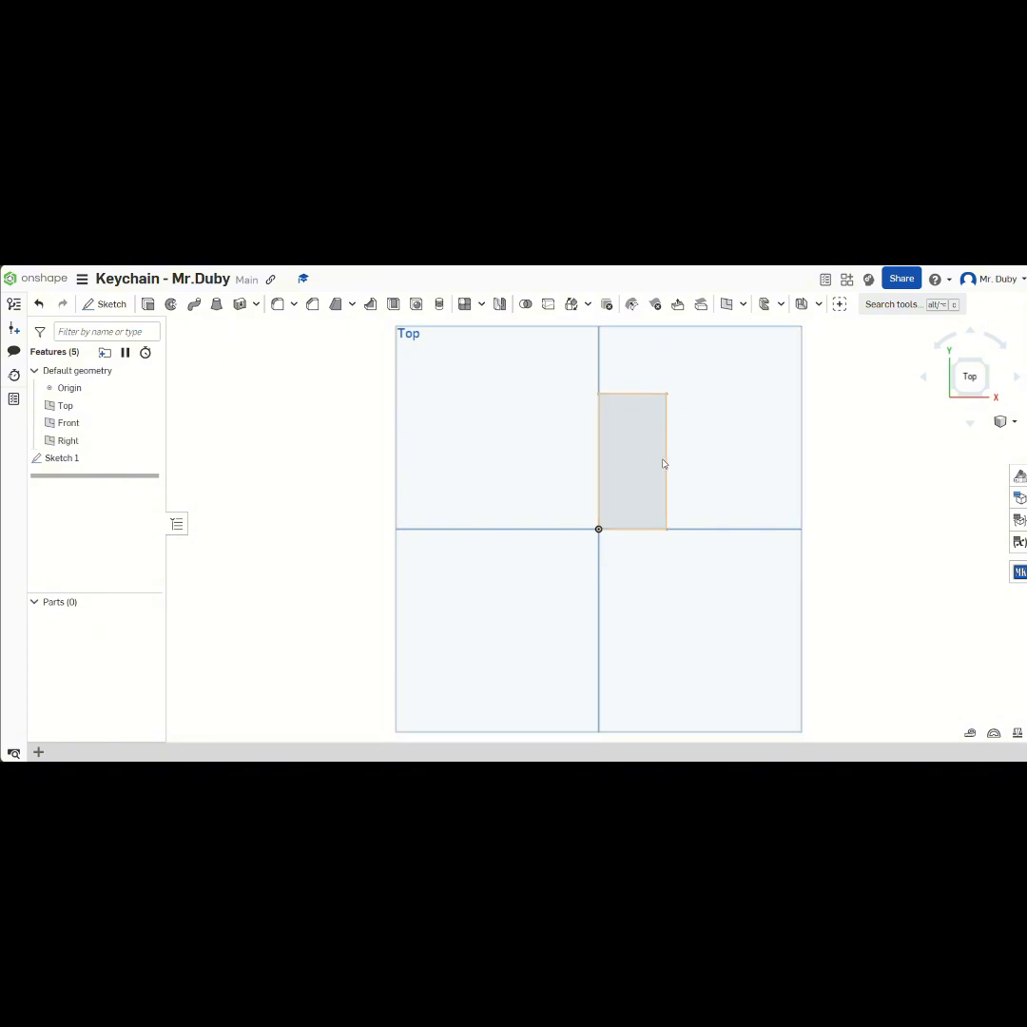
# - Extrude the rectangle as a new solid with a blind depth of 0.125 in
pyautogui.rightClick(877, 493)
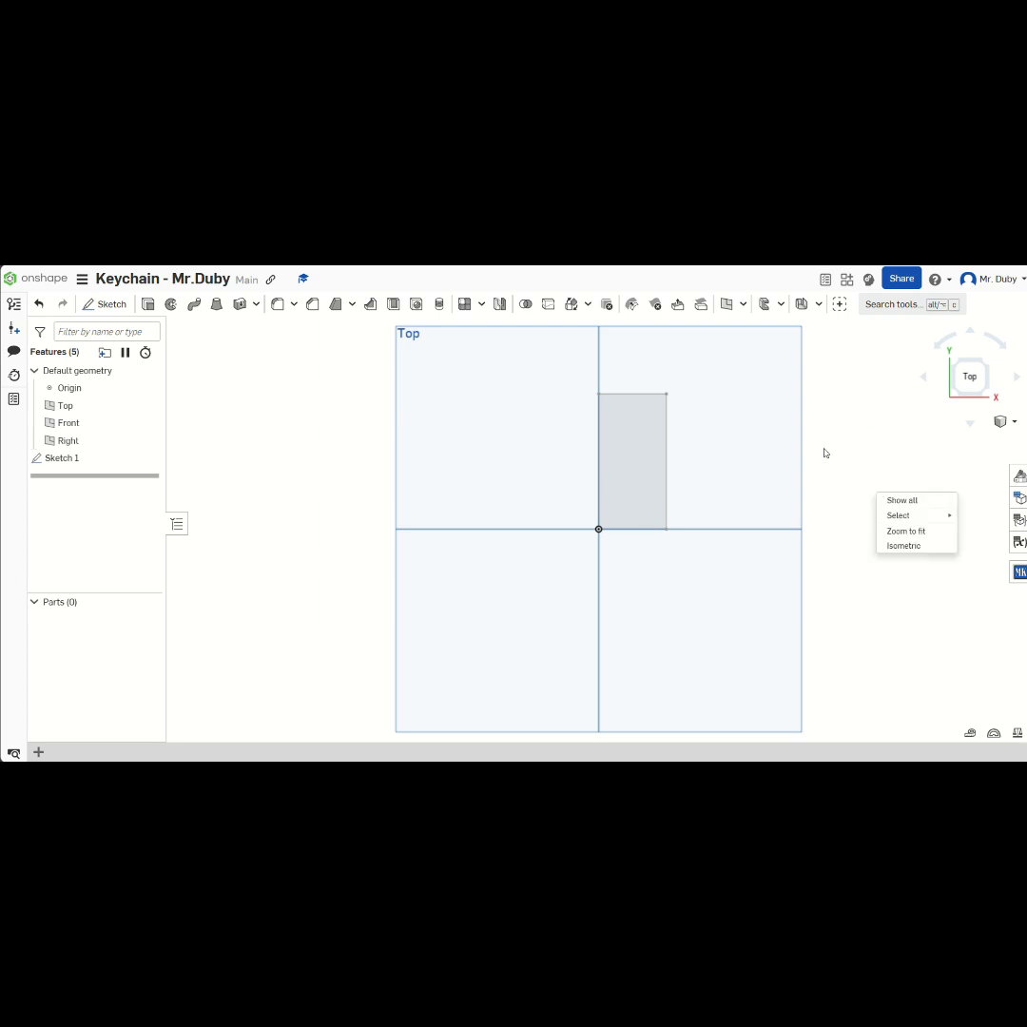
pyautogui.click(889, 546)
pyautogui.scroll(4, 632, 528)
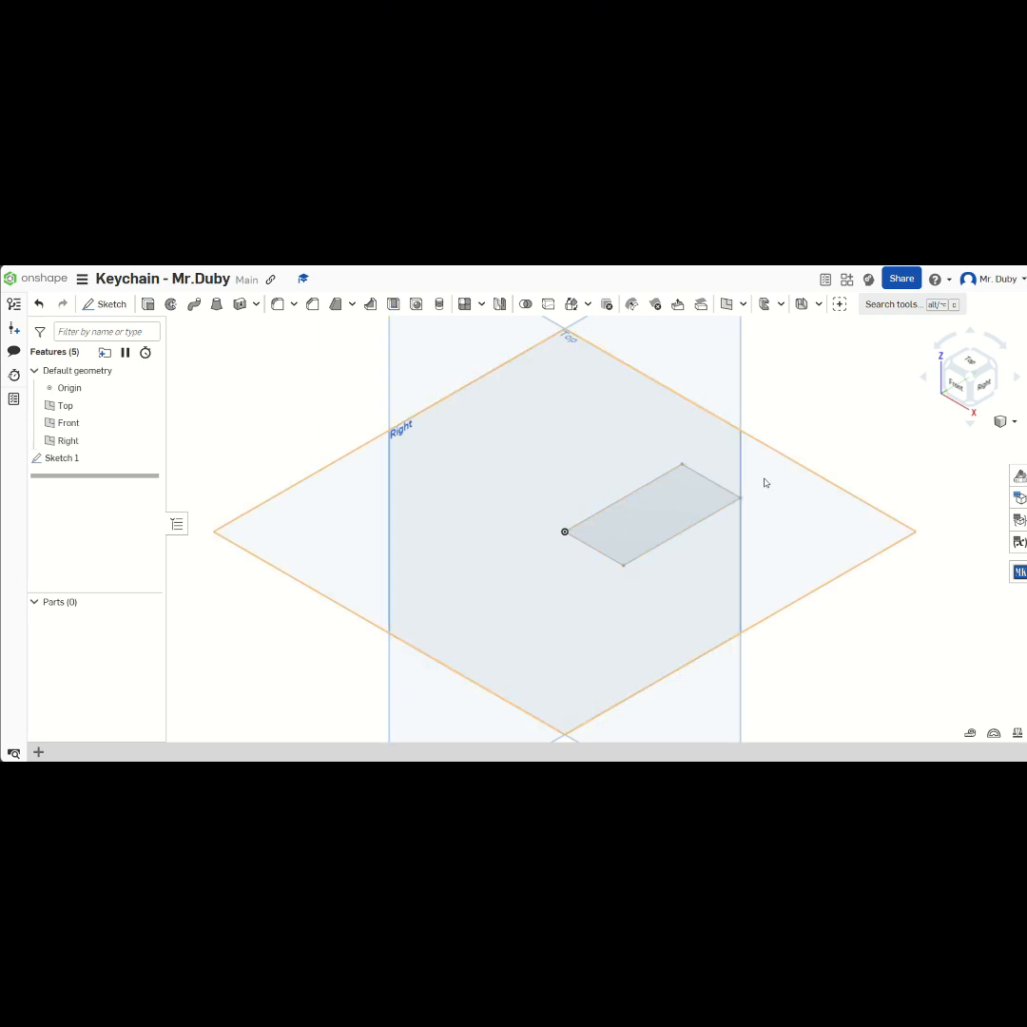
pyautogui.click(663, 510)
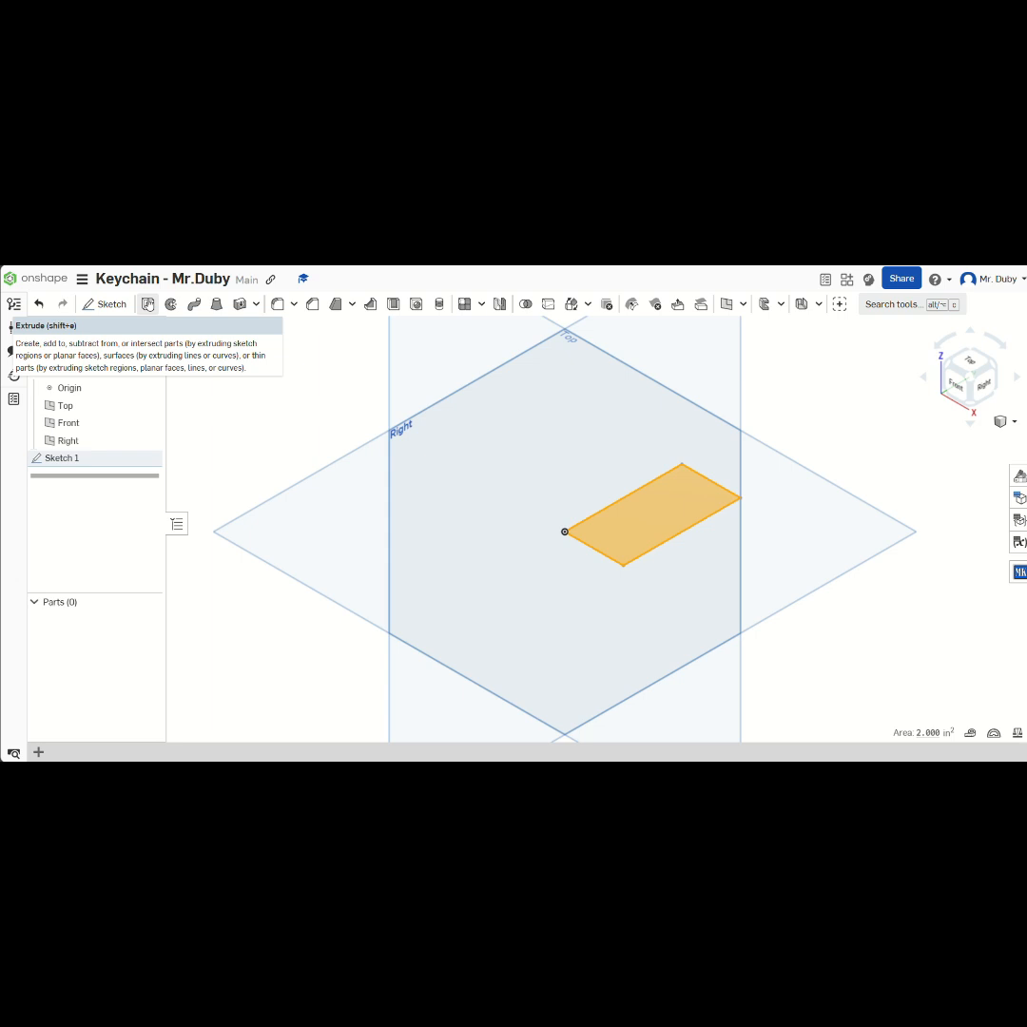
pyautogui.click(146, 307)
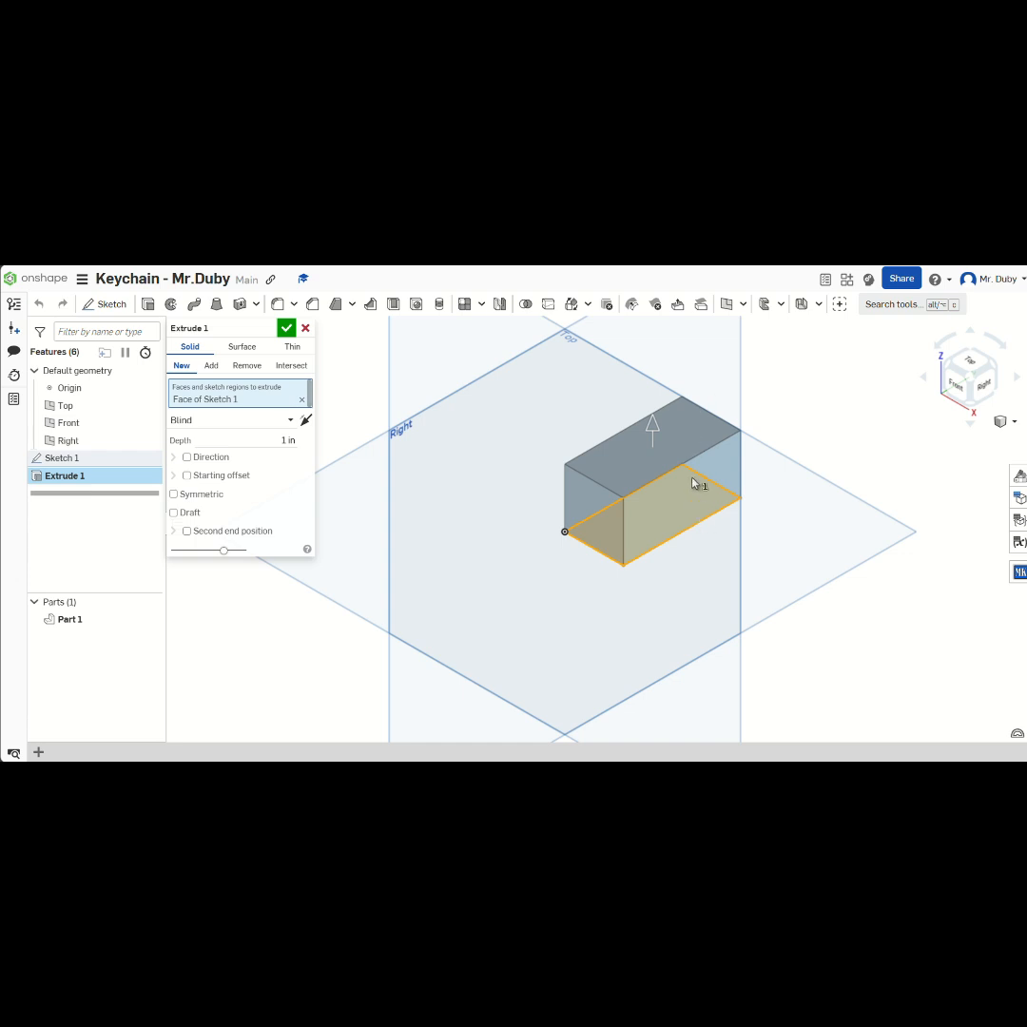
pyautogui.click(278, 441)
pyautogui.press('BackSpace')
pyautogui.write('0.125')
pyautogui.press('Return')
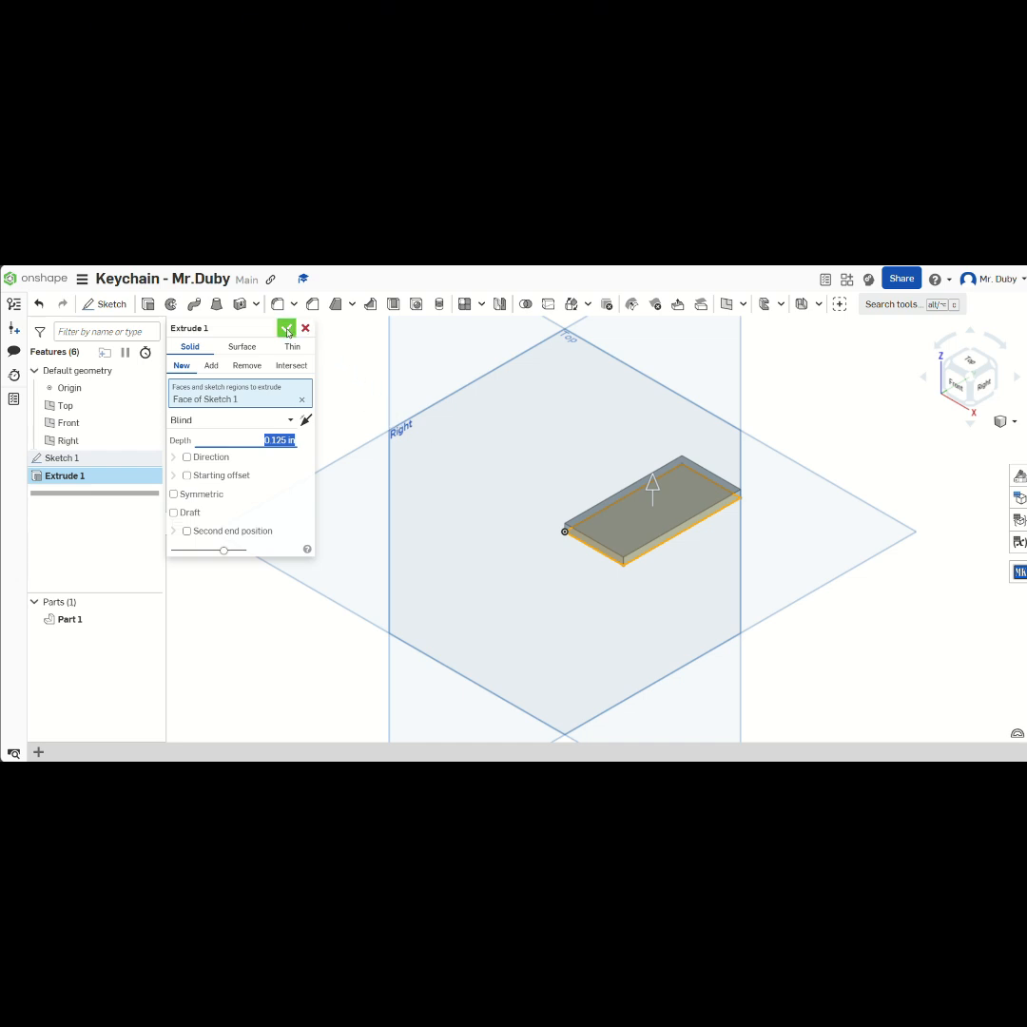
pyautogui.click(287, 329)
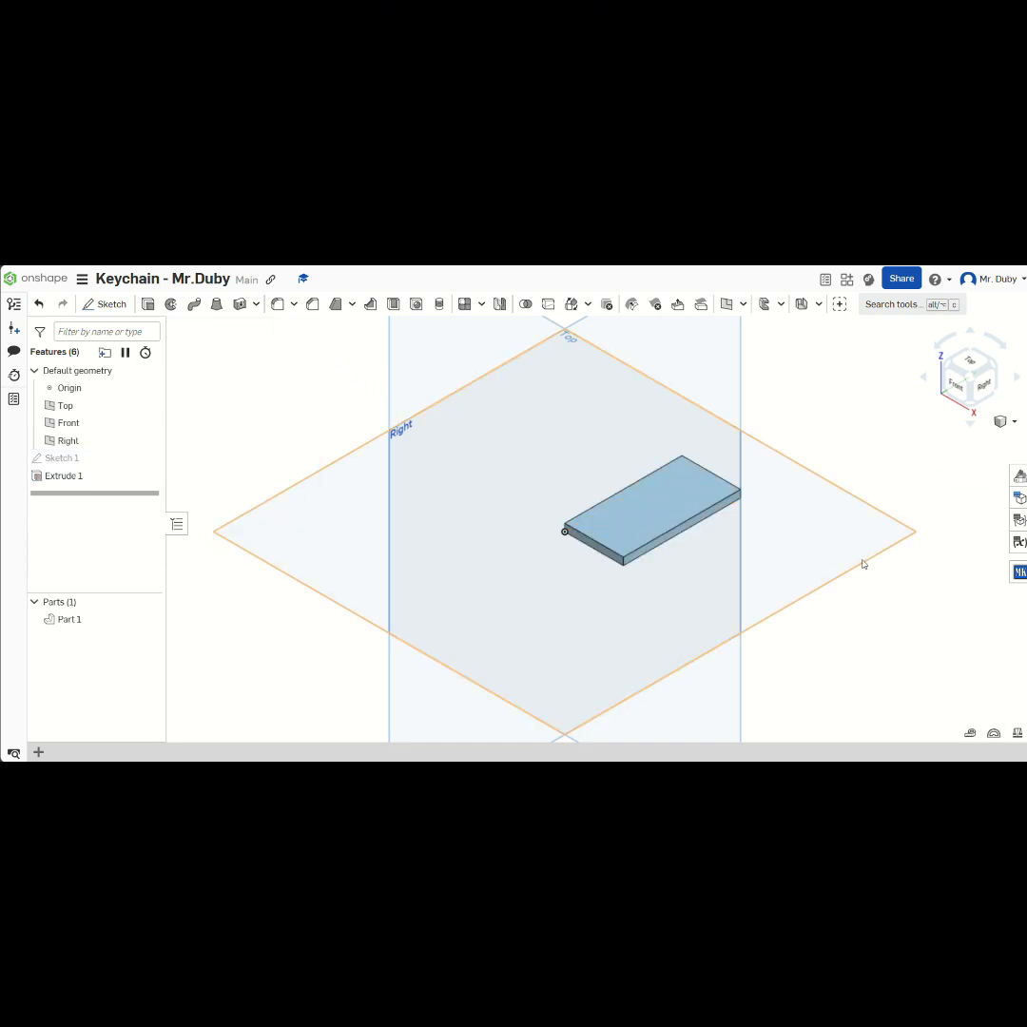
# - Start a simple hole on the plate's top face, placed at its upper-left corner vertex
pyautogui.scroll(-3, 654, 587)
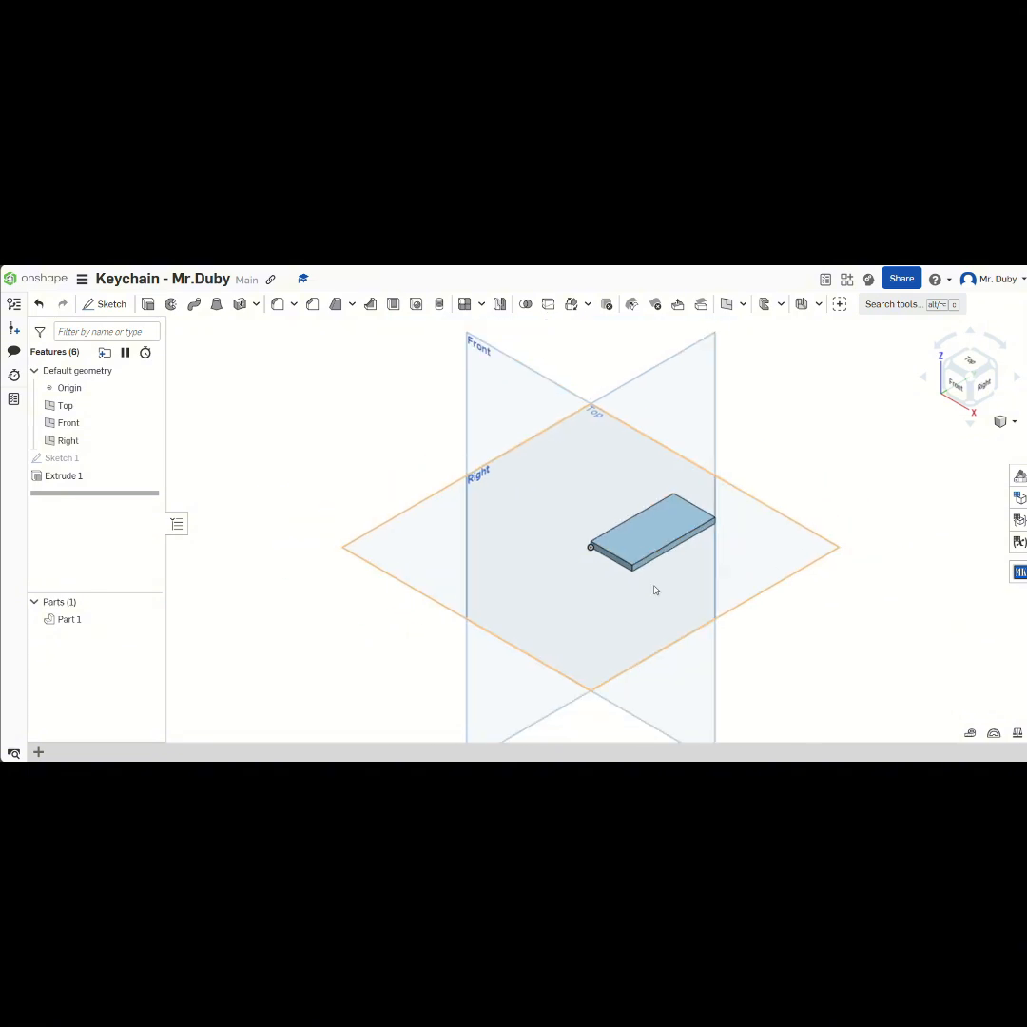
pyautogui.scroll(3, 788, 493)
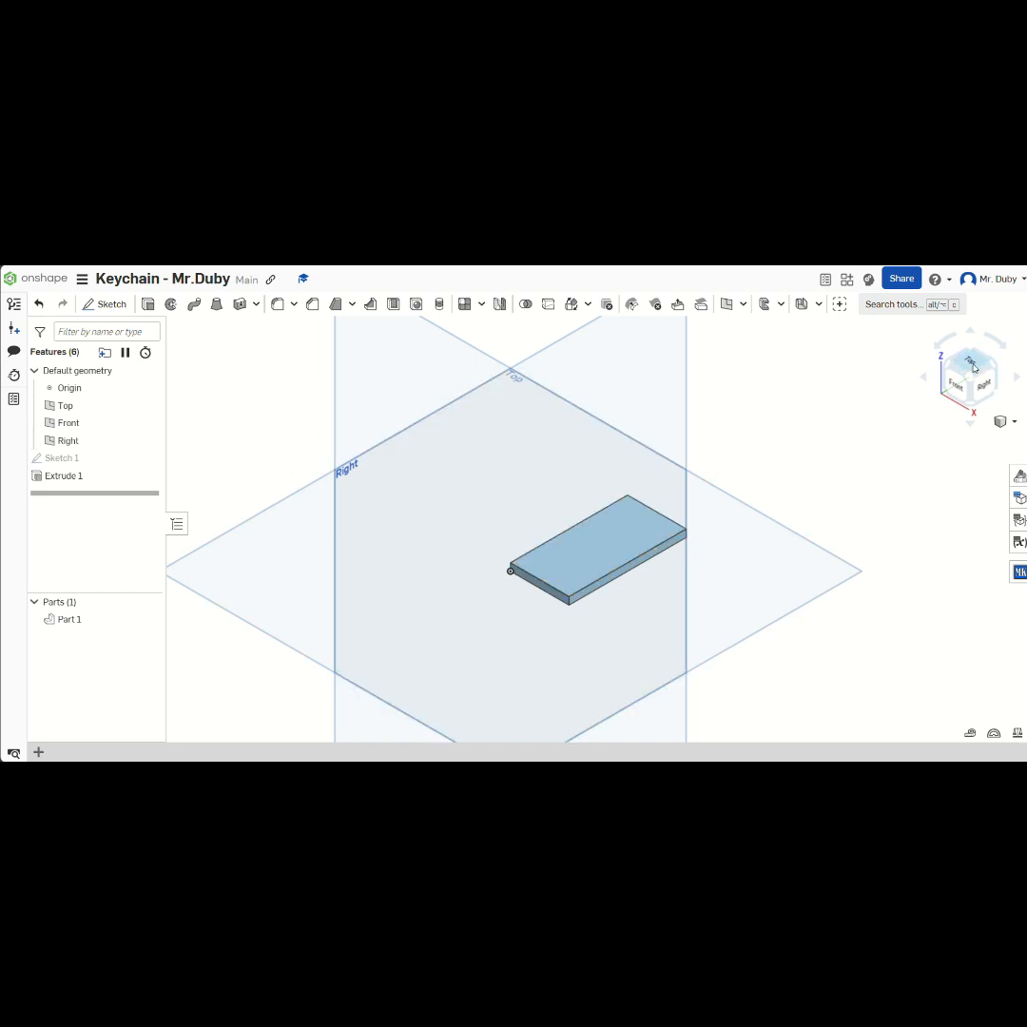
pyautogui.click(973, 366)
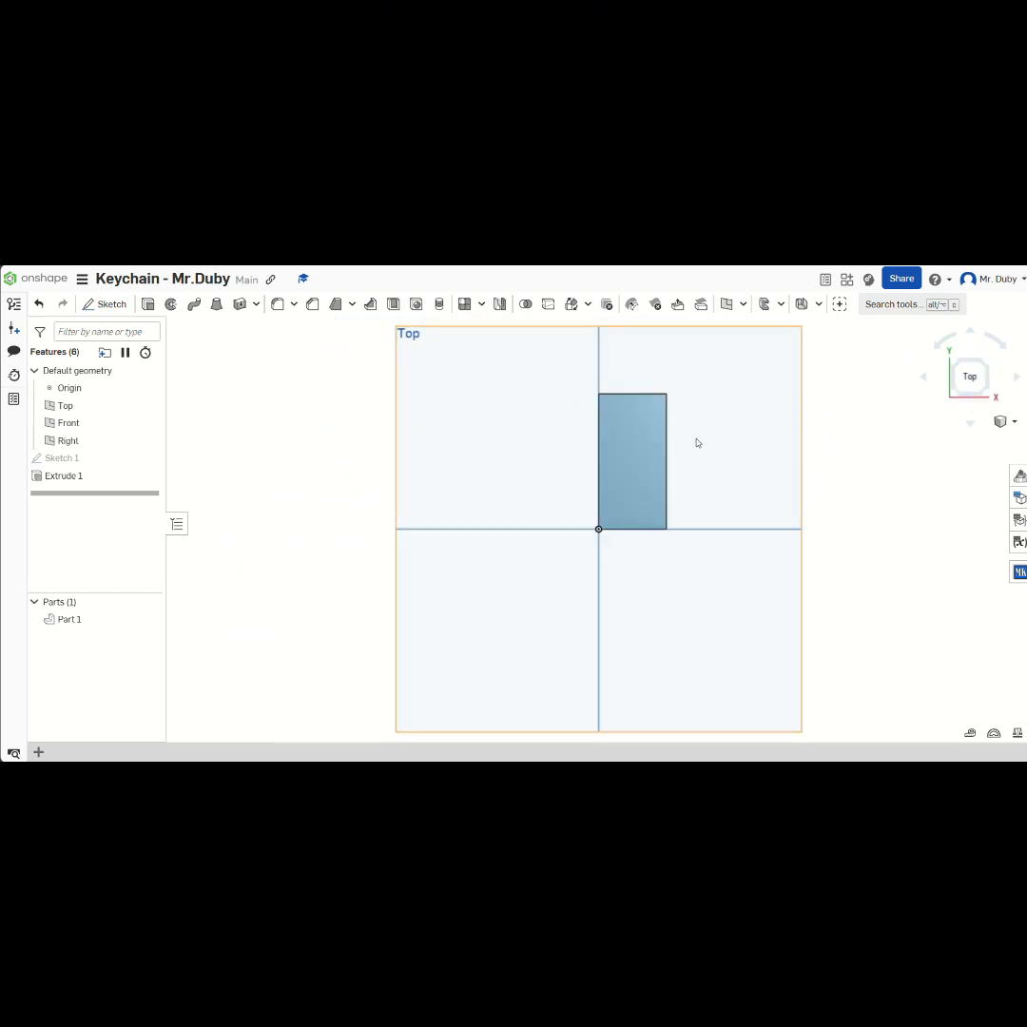
pyautogui.scroll(3, 763, 438)
pyautogui.scroll(1, 675, 386)
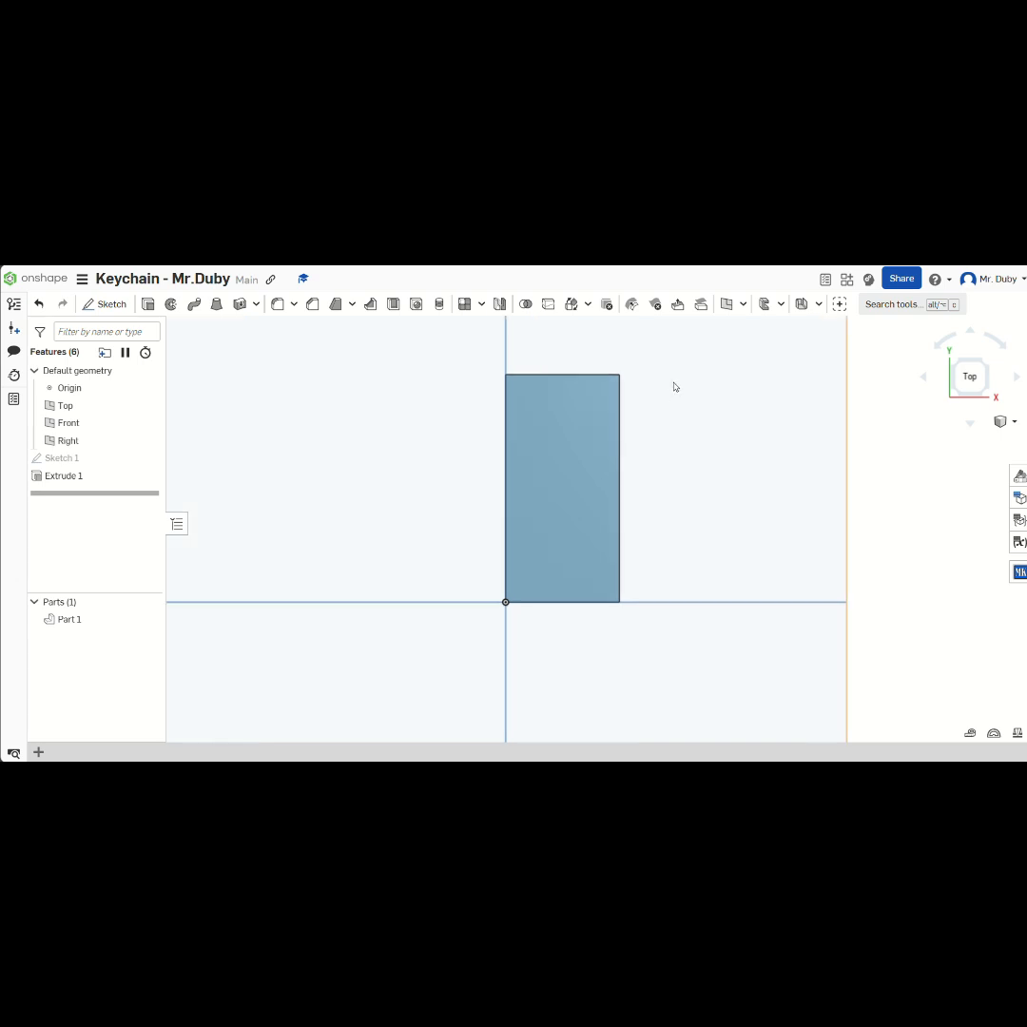
pyautogui.scroll(1, 514, 499)
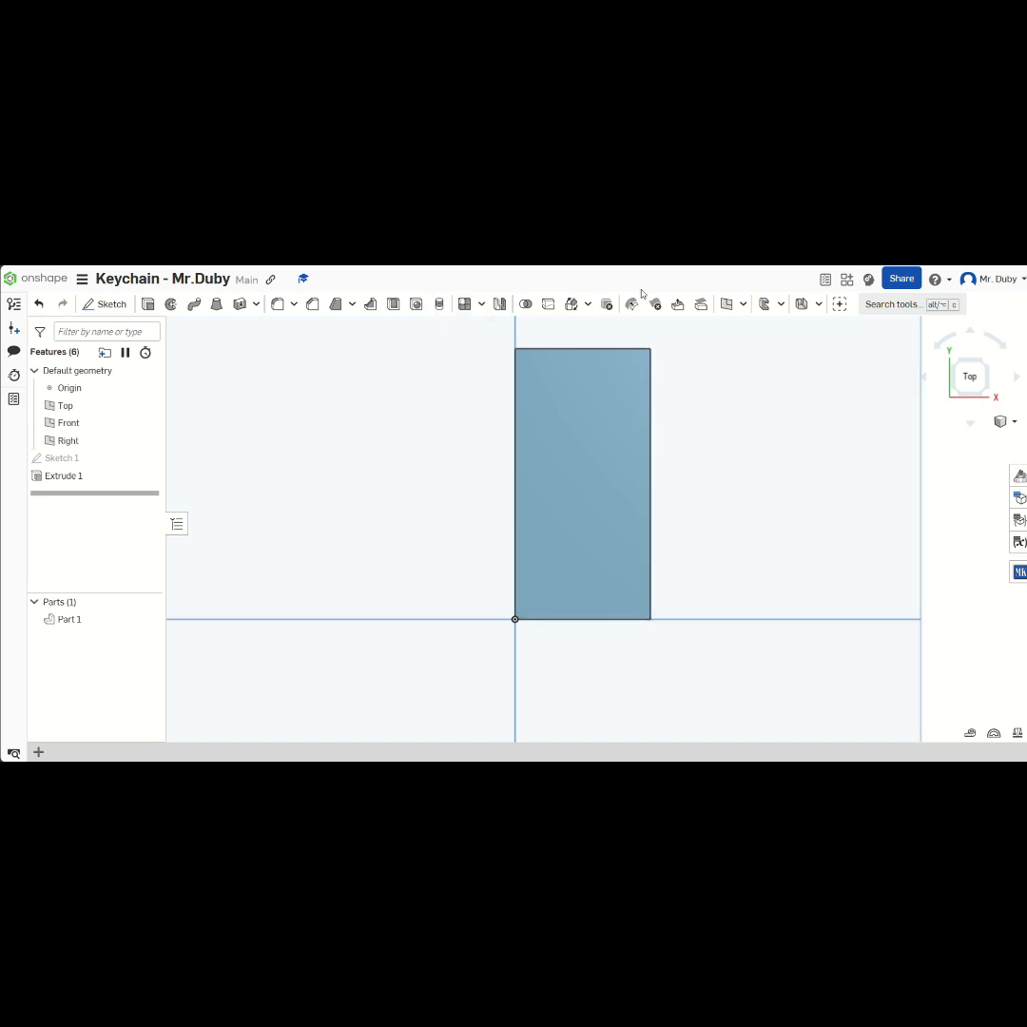
pyautogui.click(417, 304)
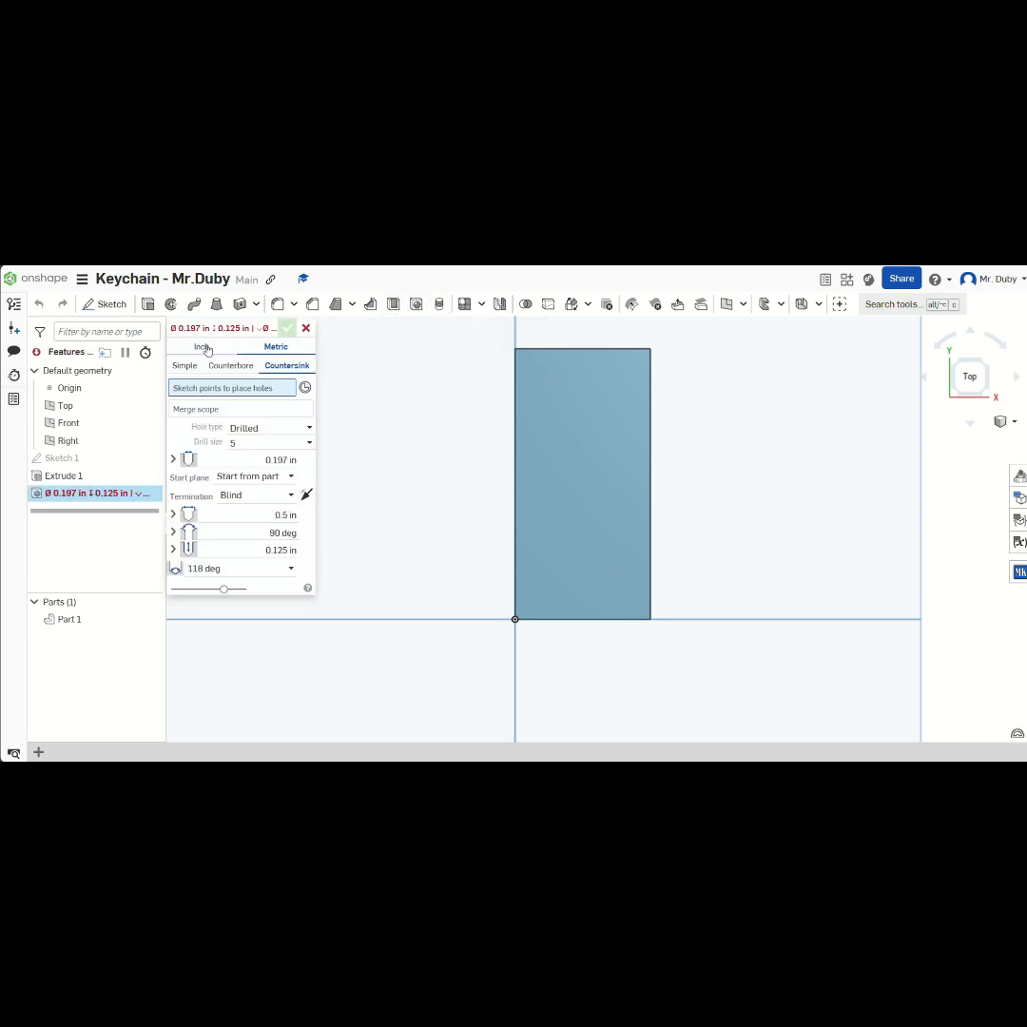
pyautogui.click(184, 365)
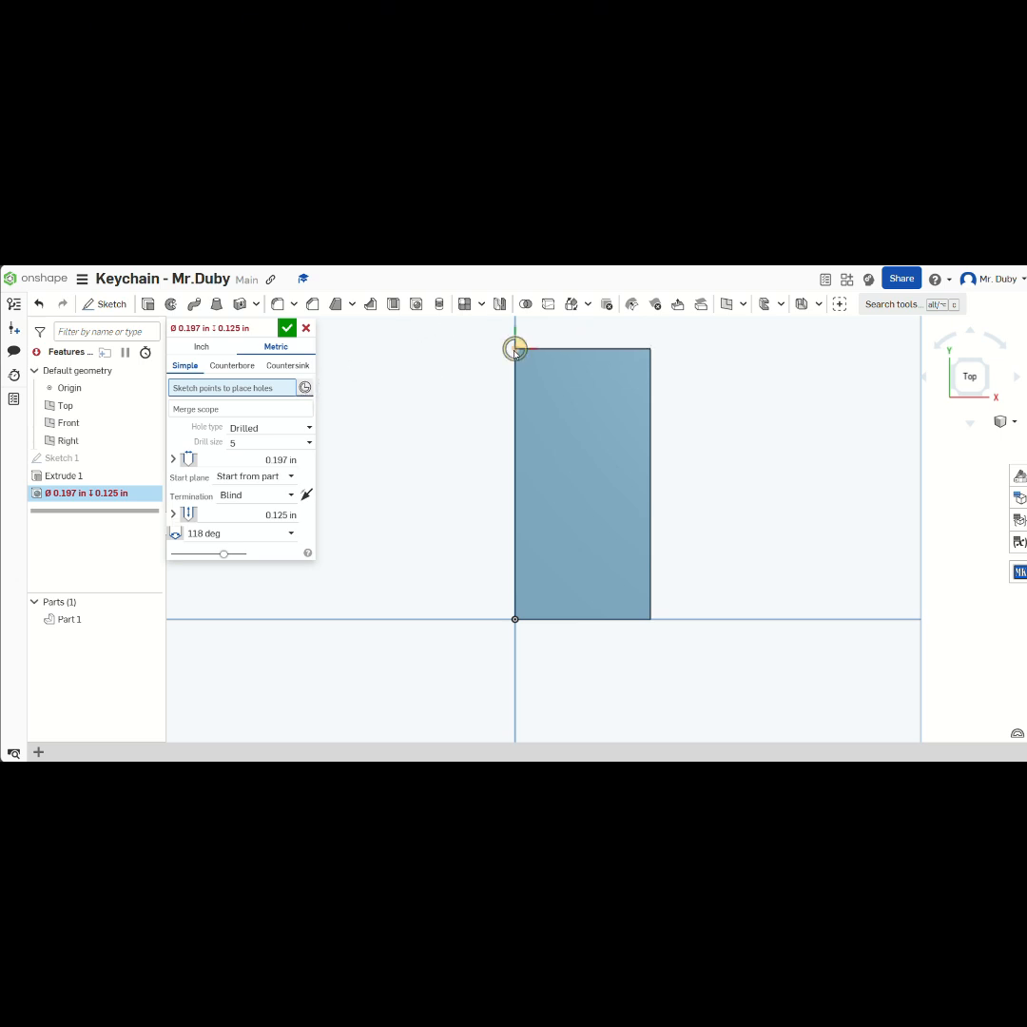
pyautogui.scroll(5, 514, 351)
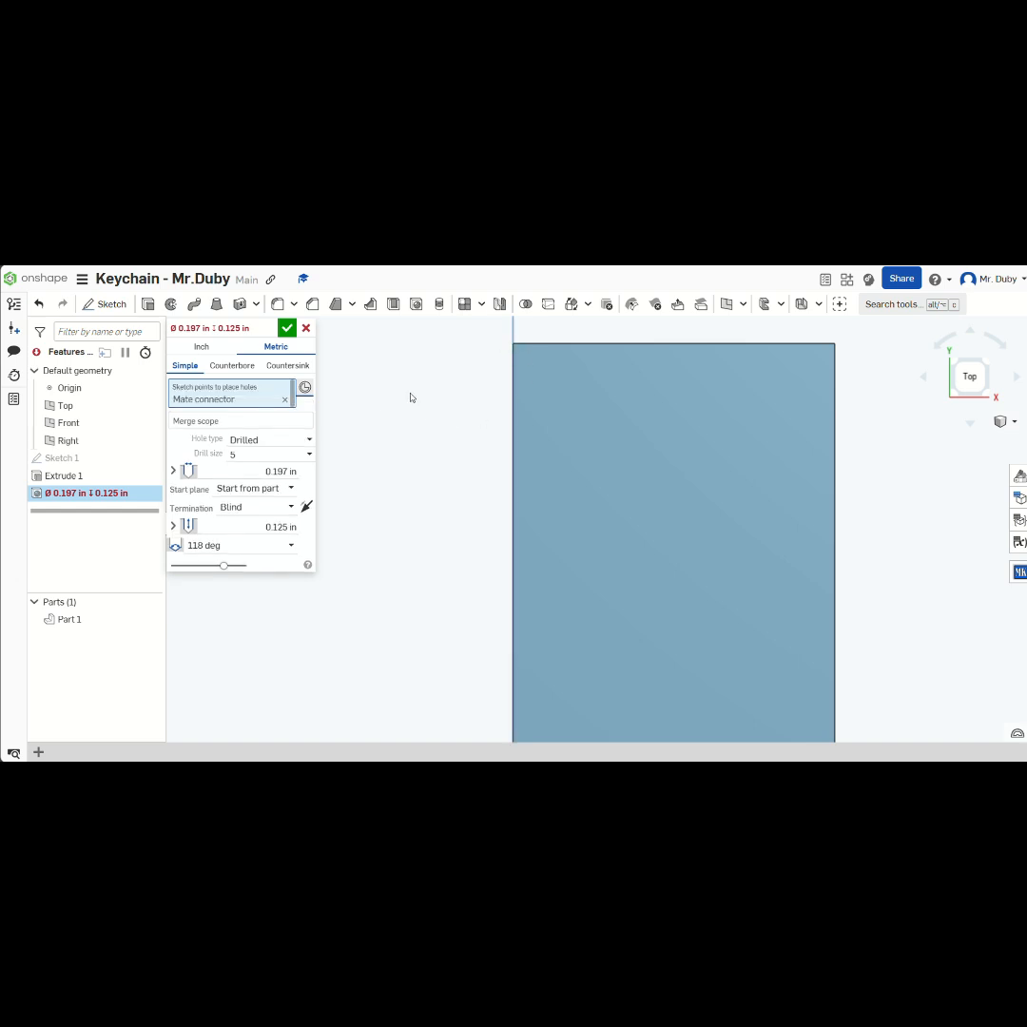
pyautogui.click(513, 343)
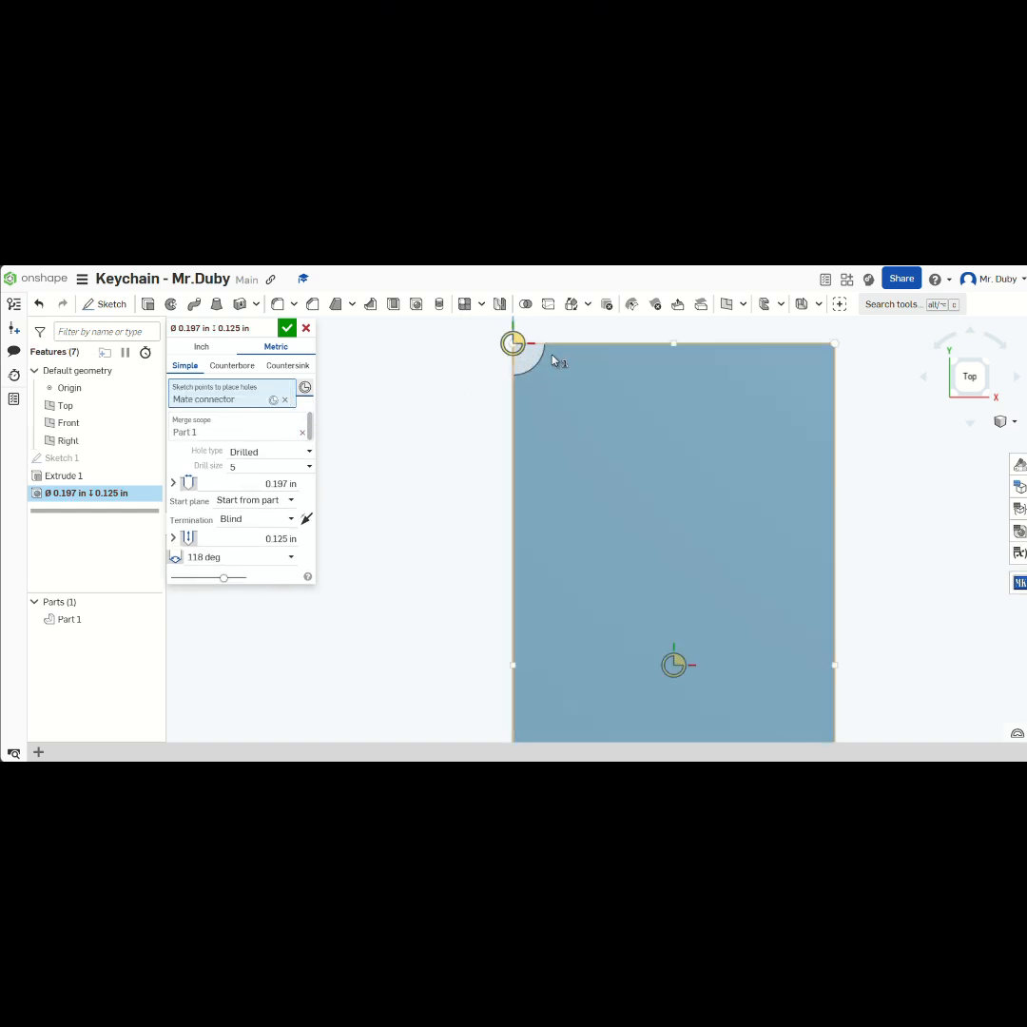
pyautogui.scroll(-2, 575, 396)
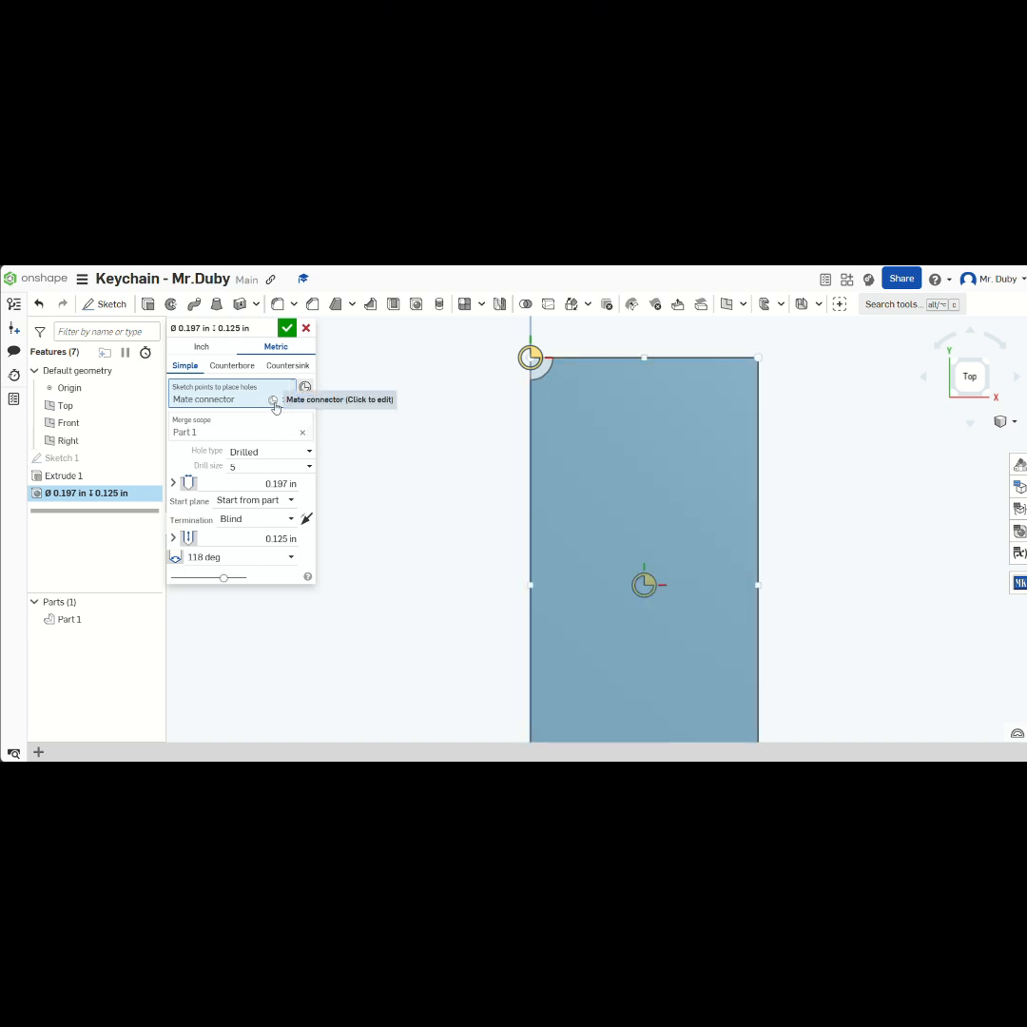
# - Move the hole's mate connector 0.5 in along X from the plate's upper-left corner
pyautogui.click(274, 401)
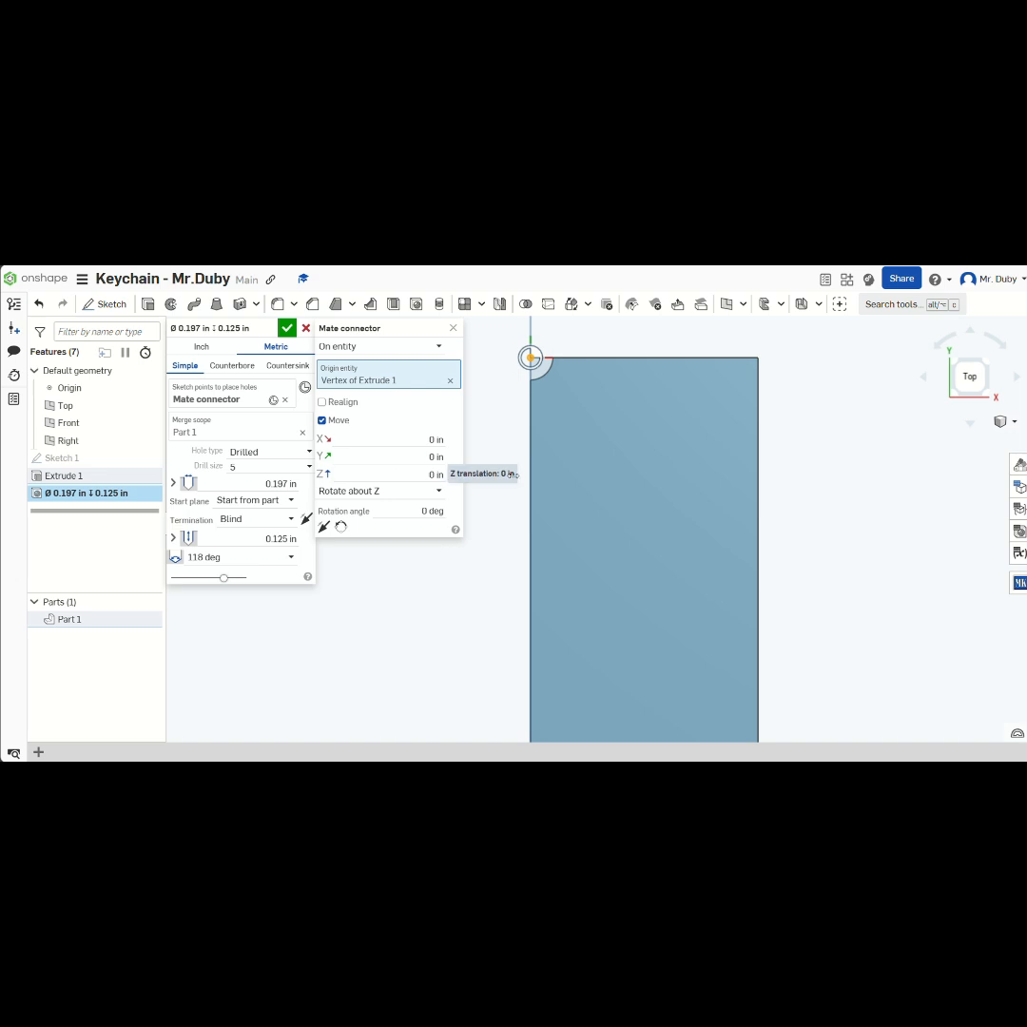
pyautogui.scroll(-5, 645, 479)
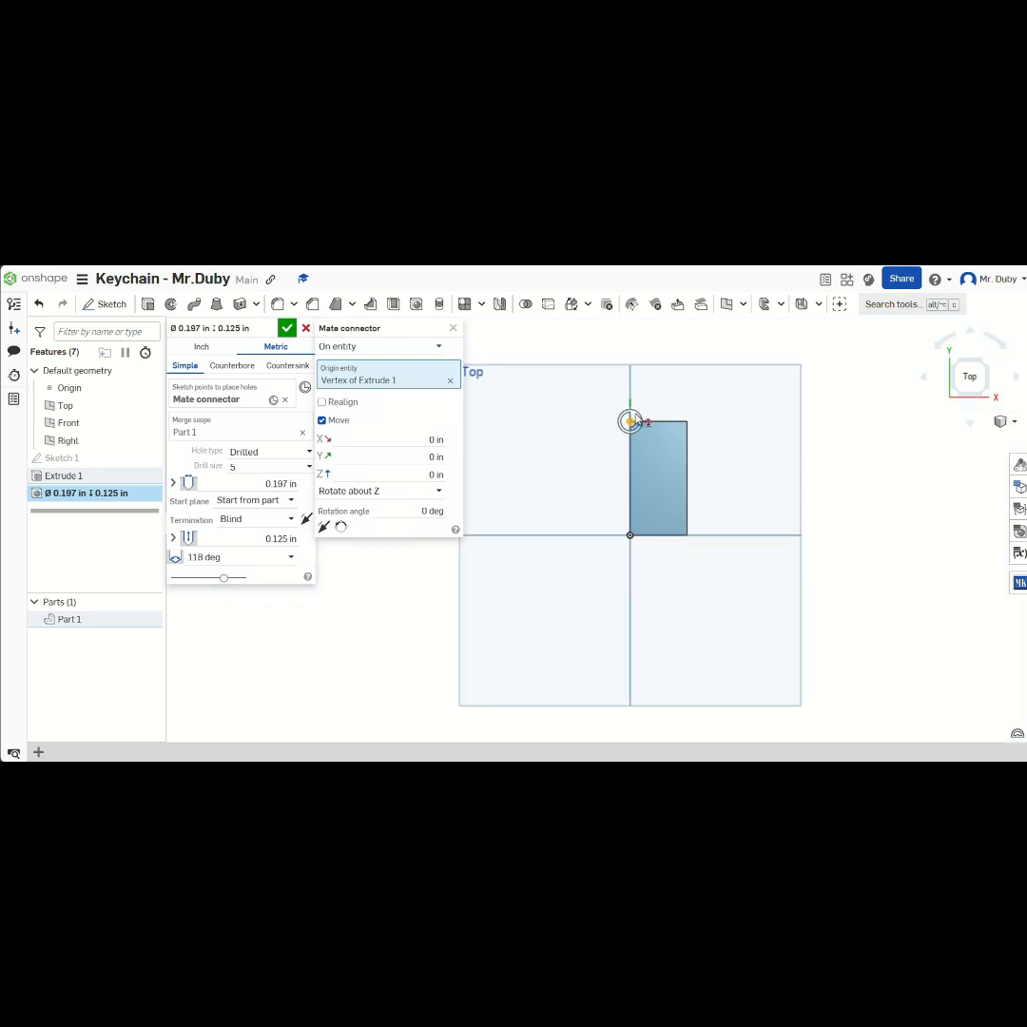
pyautogui.scroll(3, 636, 421)
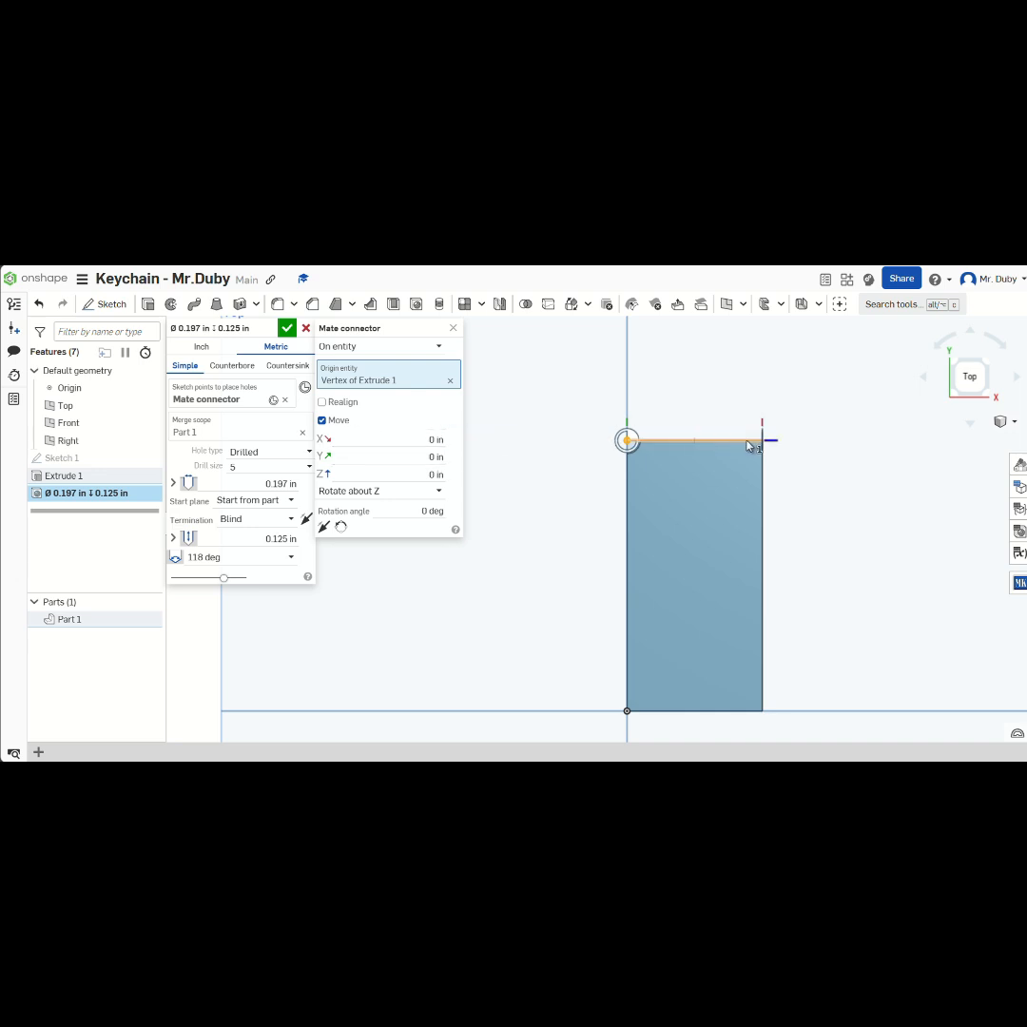
pyautogui.click(433, 439)
pyautogui.press('BackSpace')
pyautogui.write('.5')
pyautogui.press('Return')
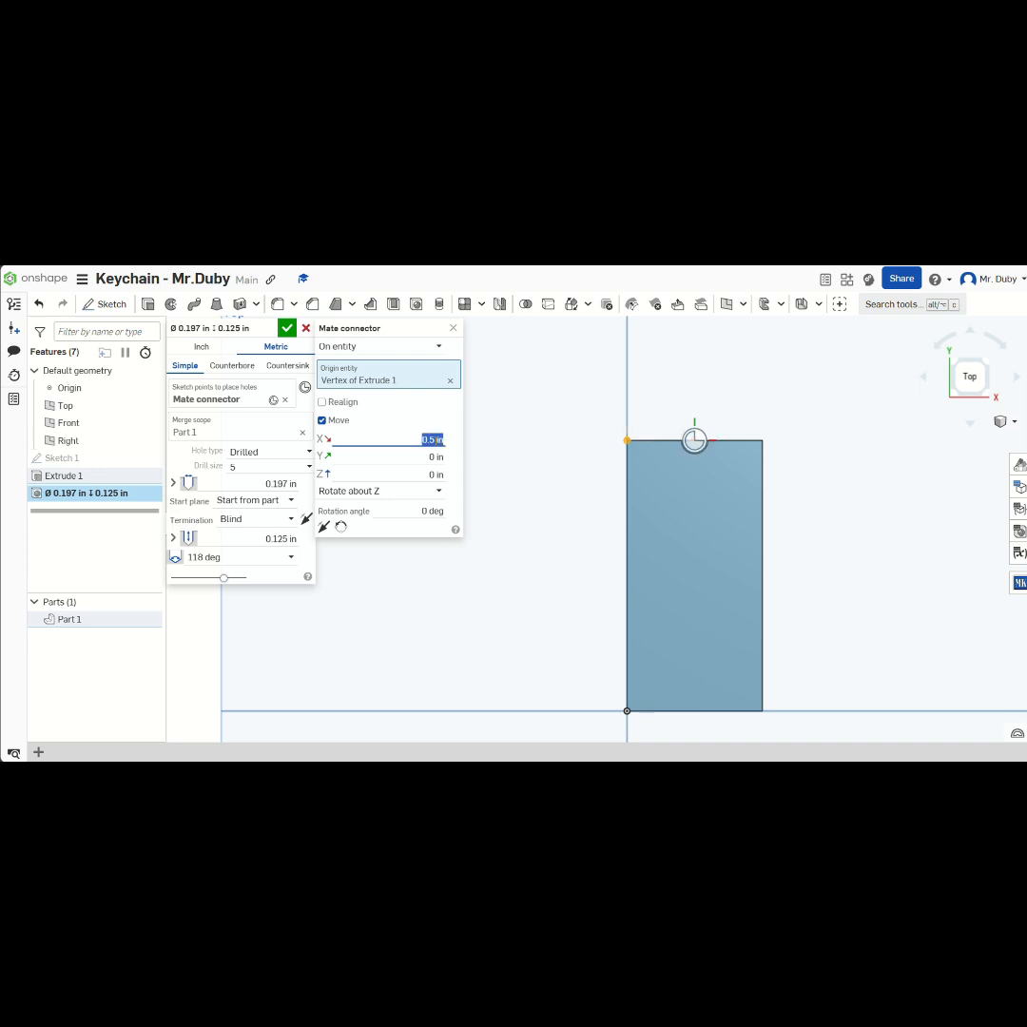
# - Move the hole's mate connector -0.25 in along Y and close its placement settings
pyautogui.click(436, 456)
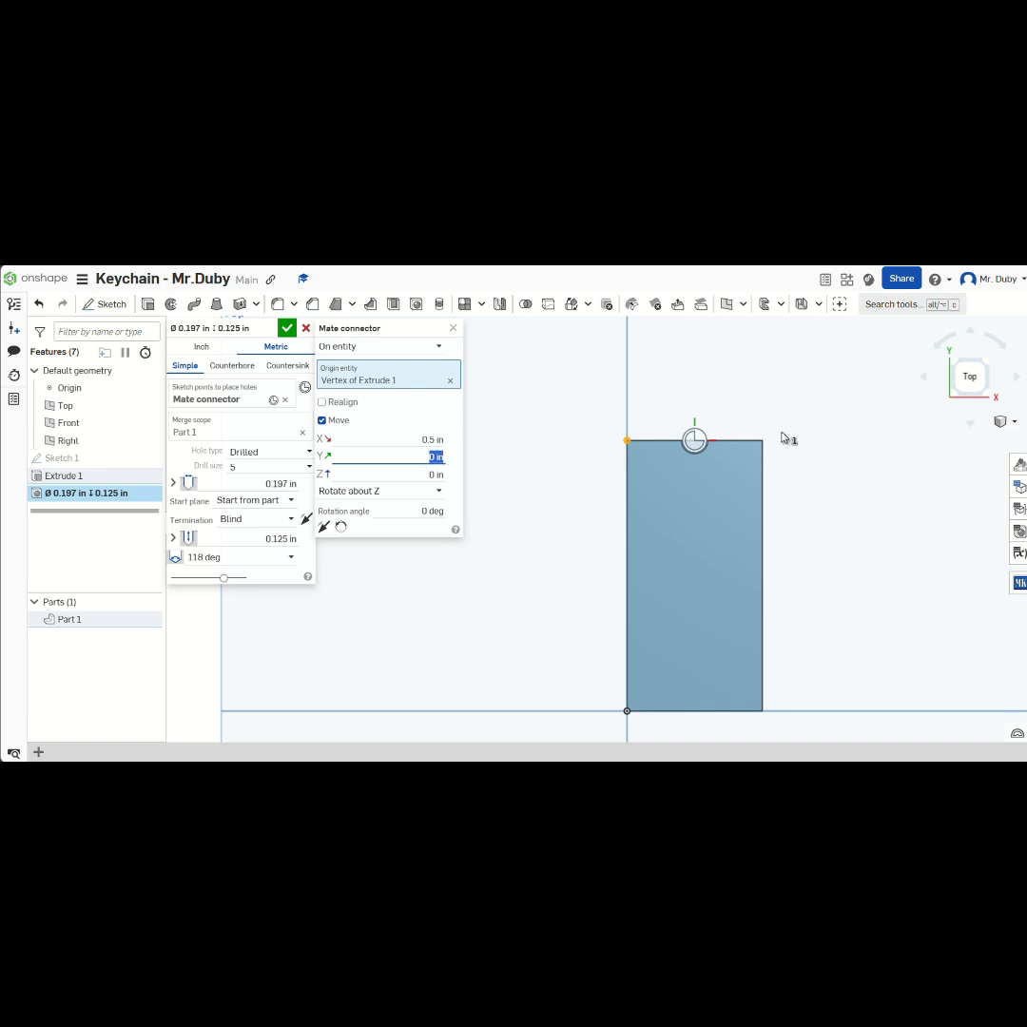
pyautogui.write('.25')
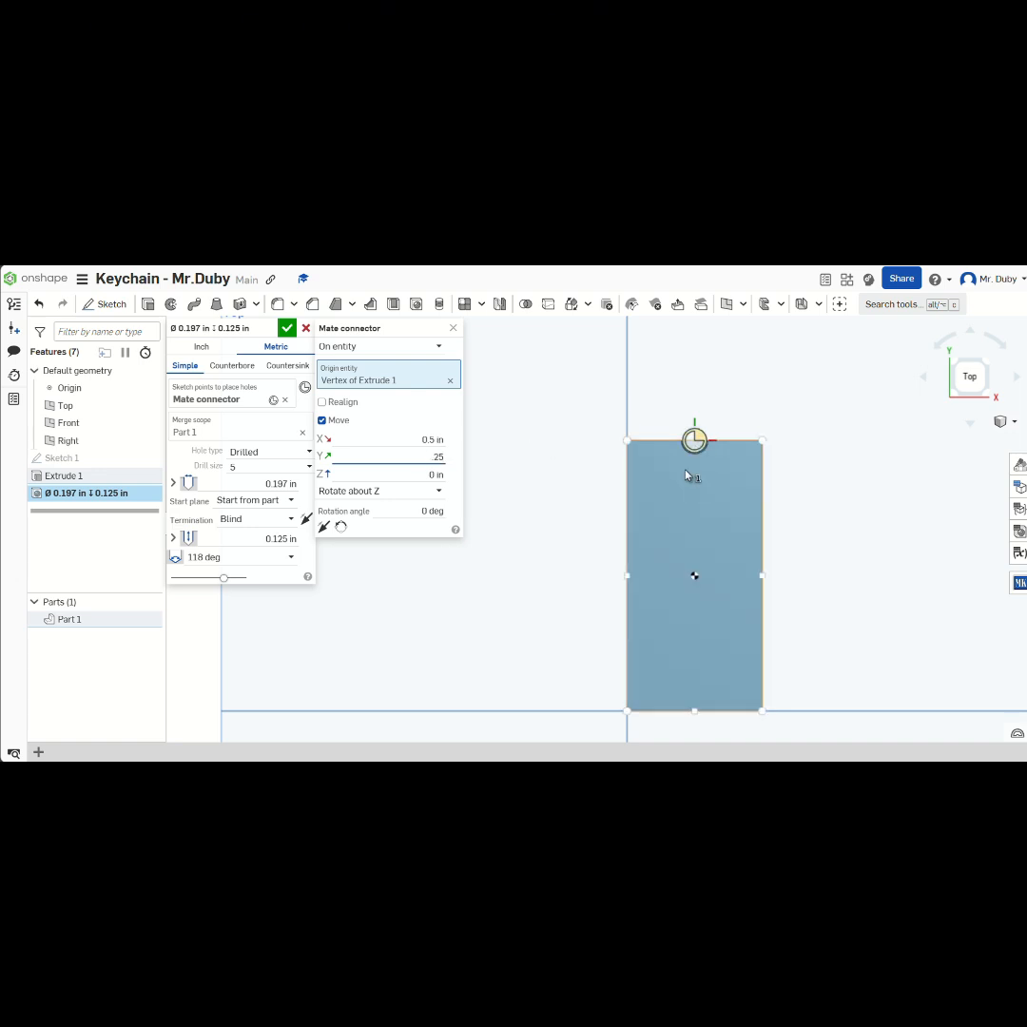
pyautogui.press('Return')
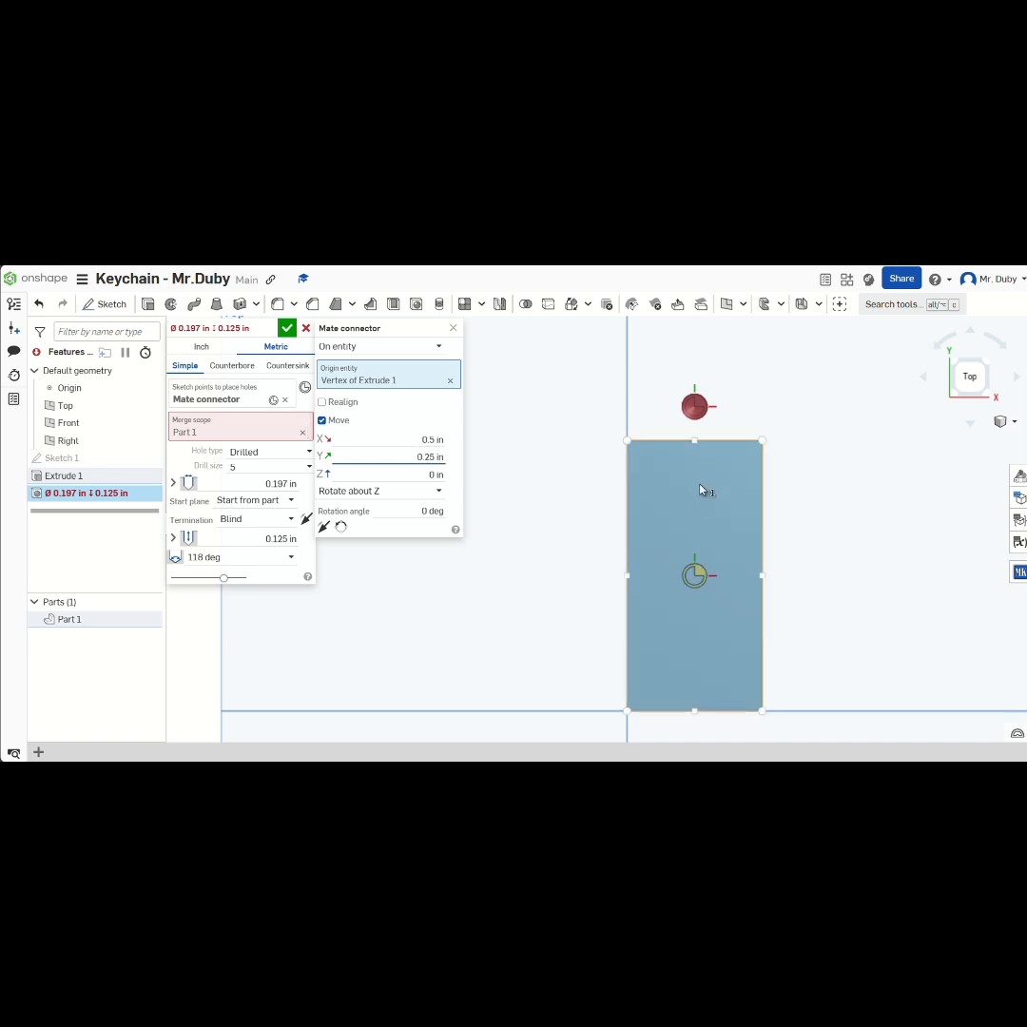
pyautogui.press('Return')
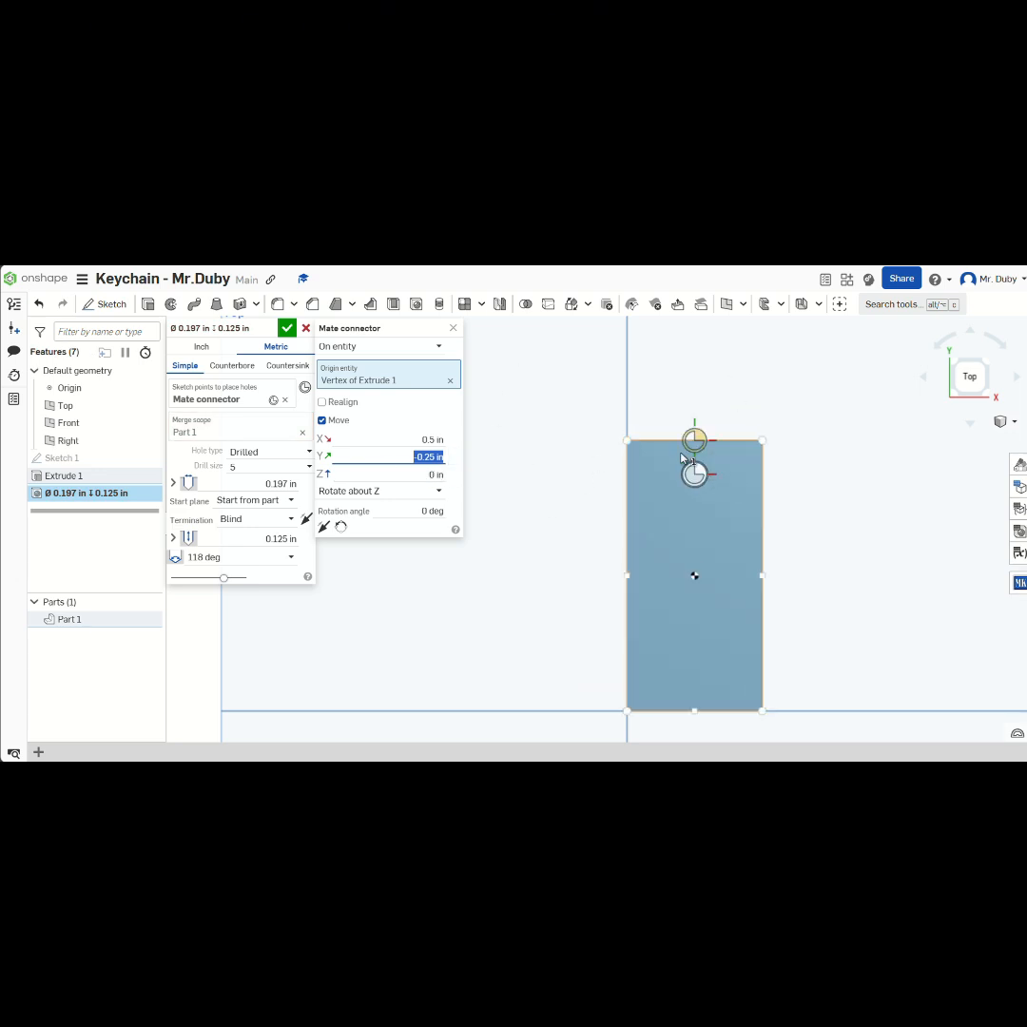
pyautogui.click(455, 330)
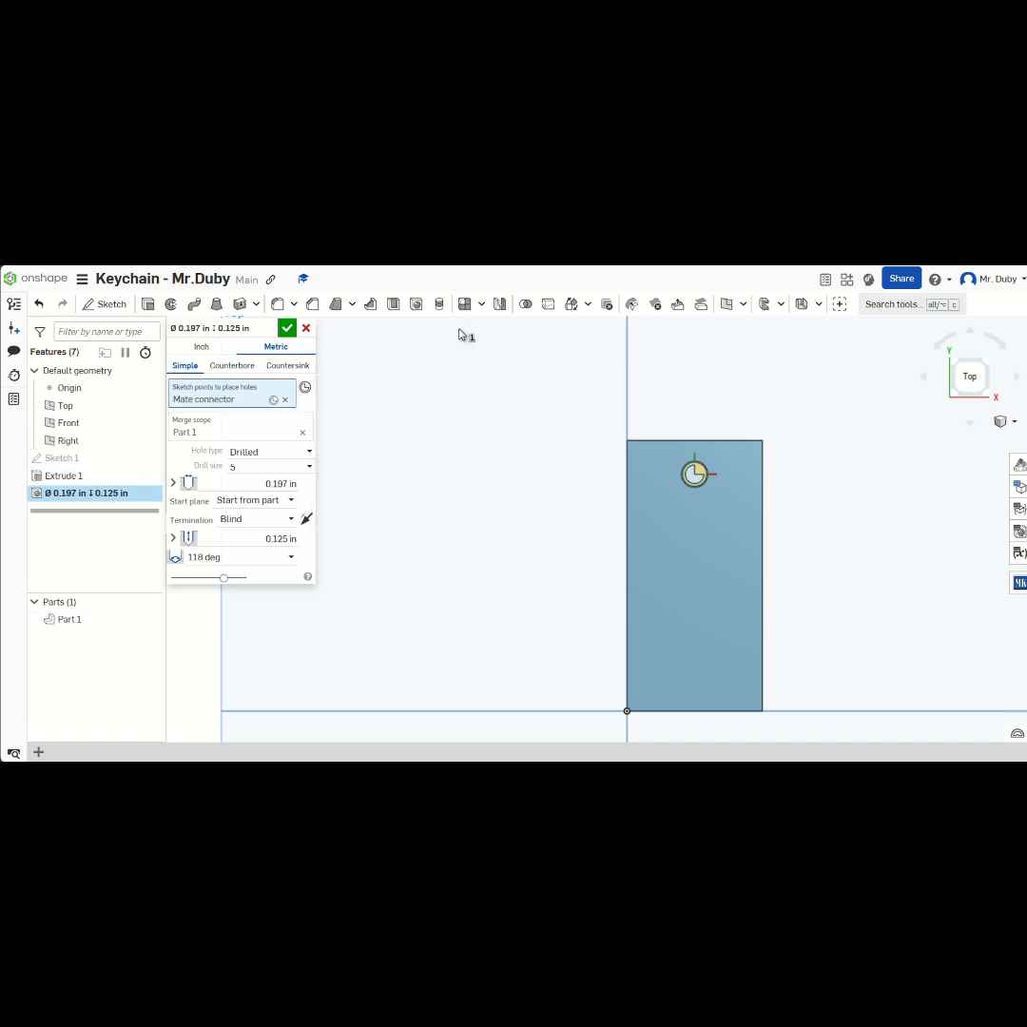
# - Keep the hole type Drilled, set its diameter to 0.25 in, and finish the hole
pyautogui.click(270, 454)
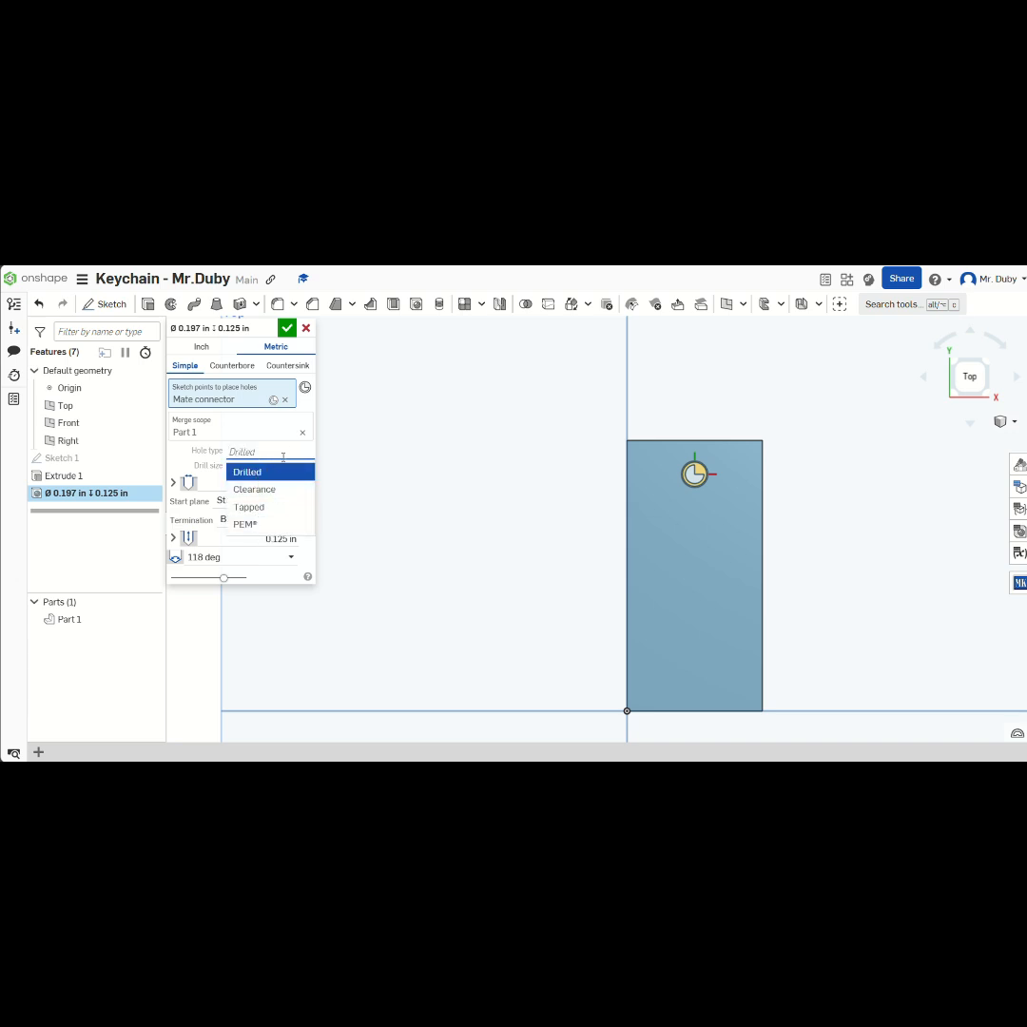
pyautogui.click(293, 472)
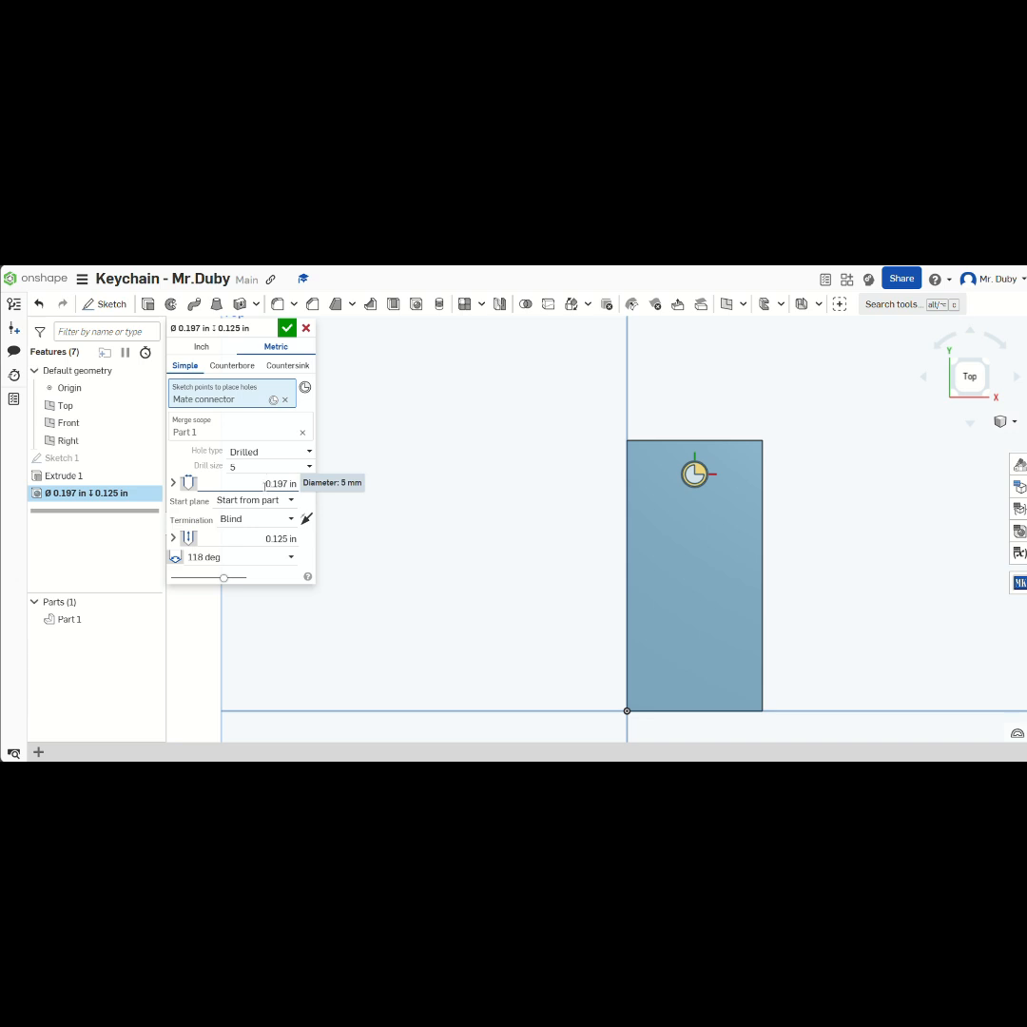
pyautogui.click(257, 485)
pyautogui.write('0.25')
pyautogui.press('Return')
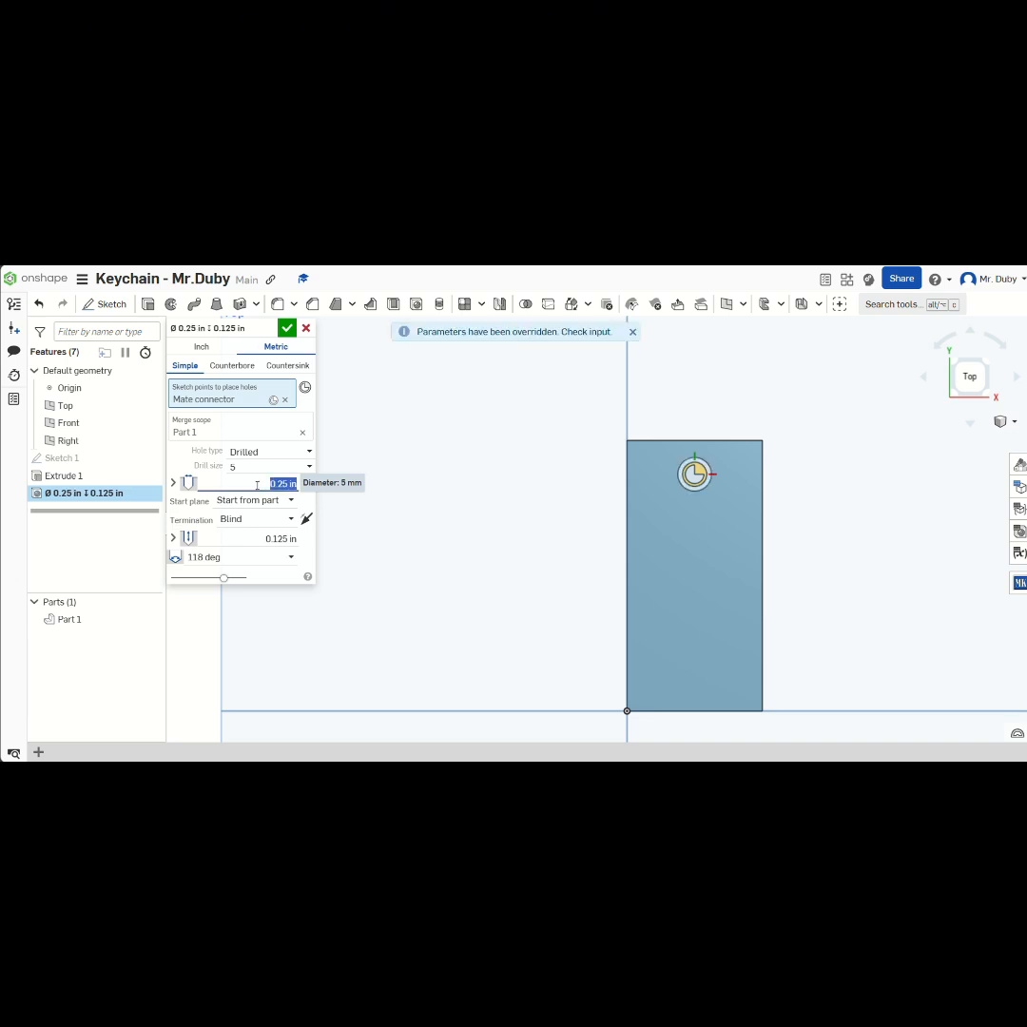
pyautogui.click(263, 539)
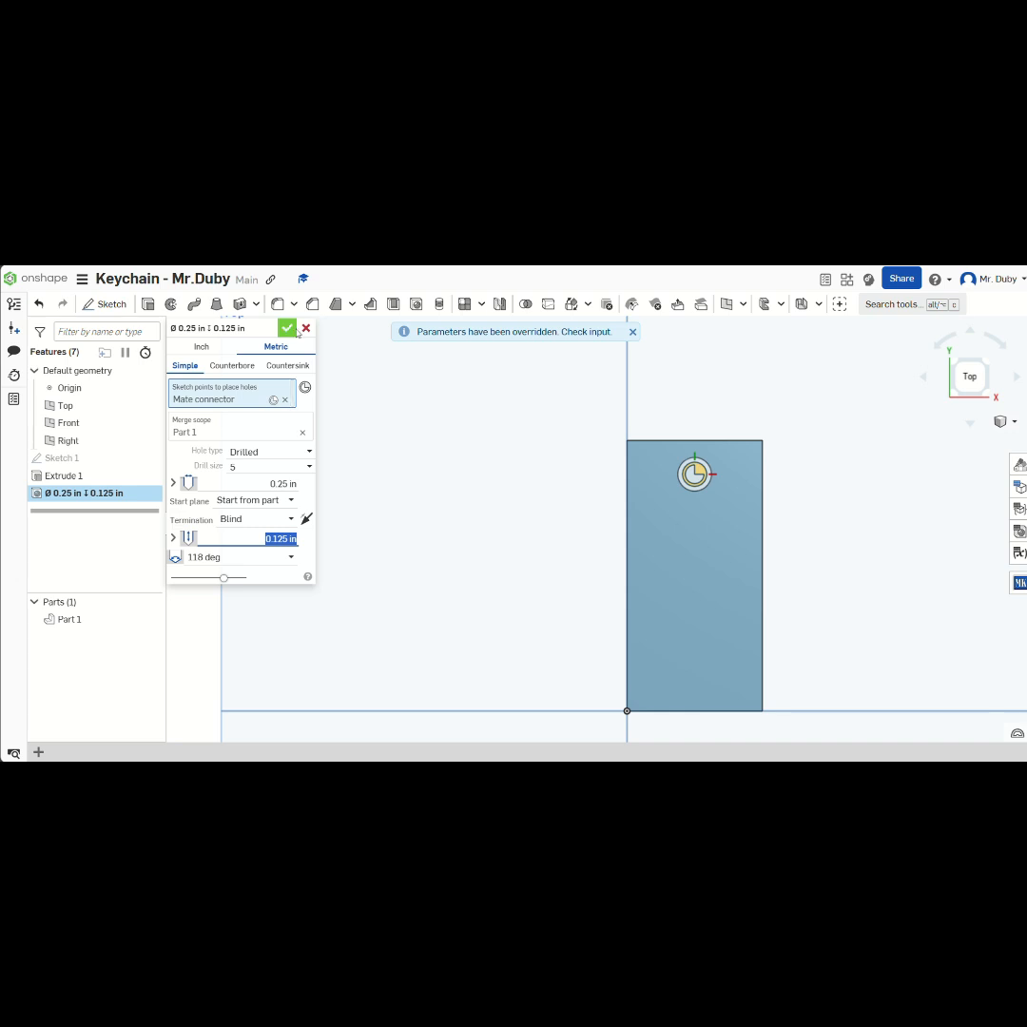
pyautogui.click(294, 332)
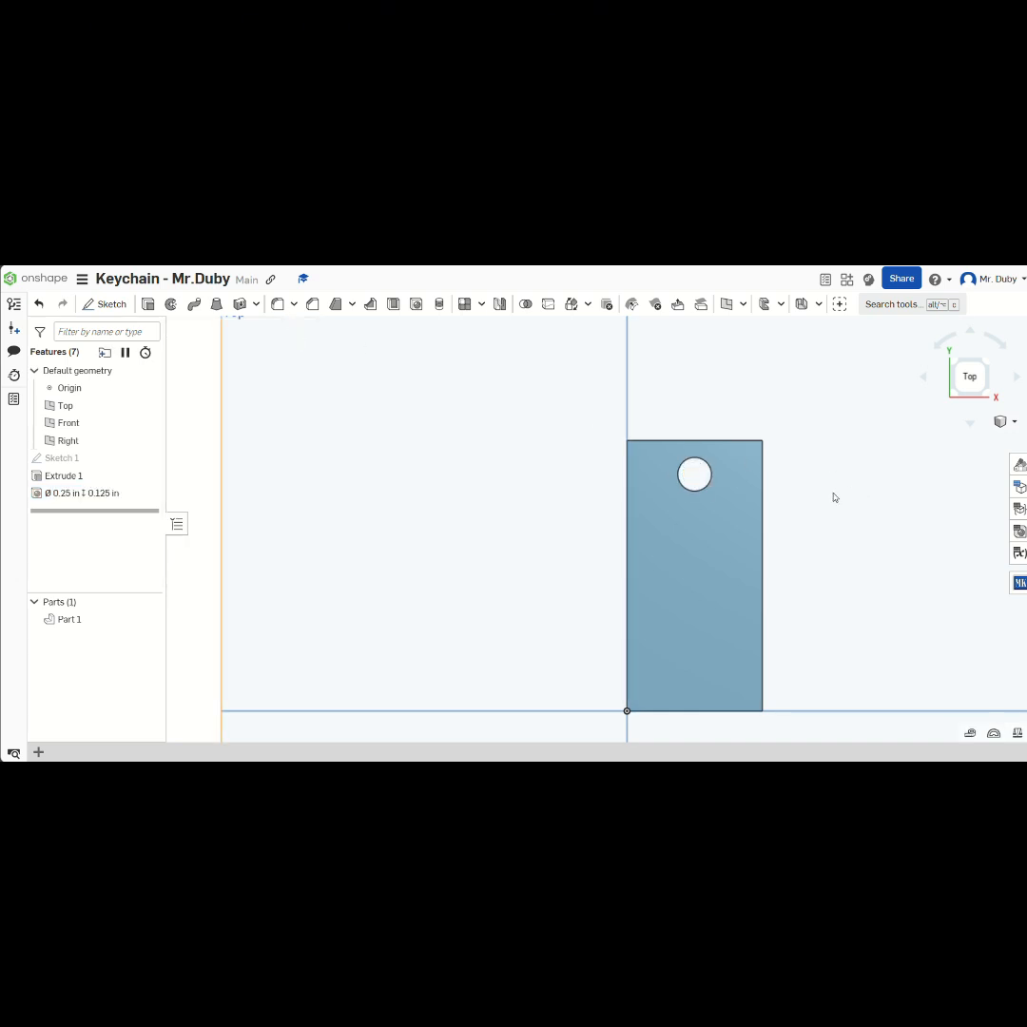
# - Inspect the drilled plate from below, in isometric view and from the top
pyautogui.scroll(-3, 919, 465)
pyautogui.moveTo(811, 509)
pyautogui.mouseDown(button='right')
pyautogui.moveTo(781, 494)
pyautogui.moveTo(753, 511)
pyautogui.moveTo(647, 500)
pyautogui.moveTo(492, 468)
pyautogui.moveTo(426, 528)
pyautogui.moveTo(317, 543)
pyautogui.moveTo(277, 594)
pyautogui.moveTo(351, 605)
pyautogui.moveTo(599, 387)
pyautogui.mouseUp(button='right')
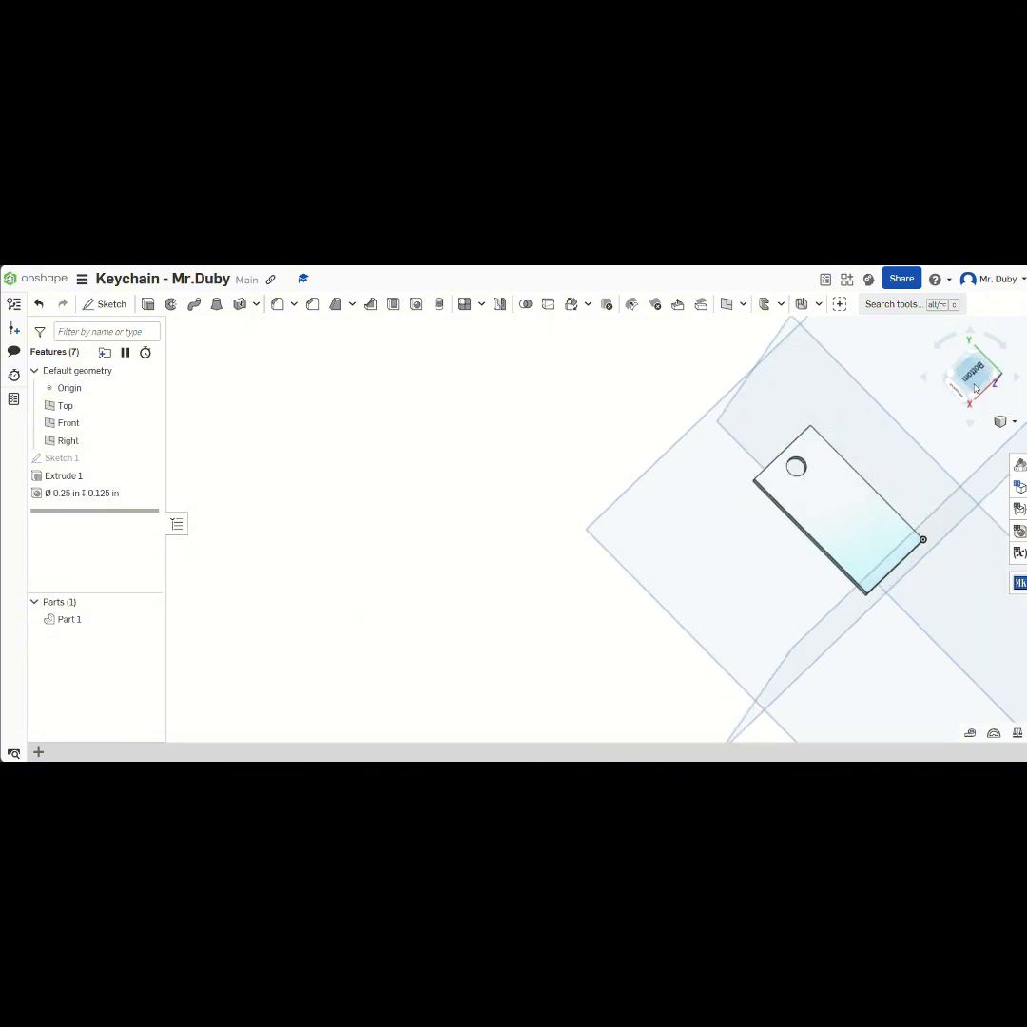
pyautogui.moveTo(441, 371); pyautogui.dragTo(443, 449, button='right')
pyautogui.rightClick(452, 458)
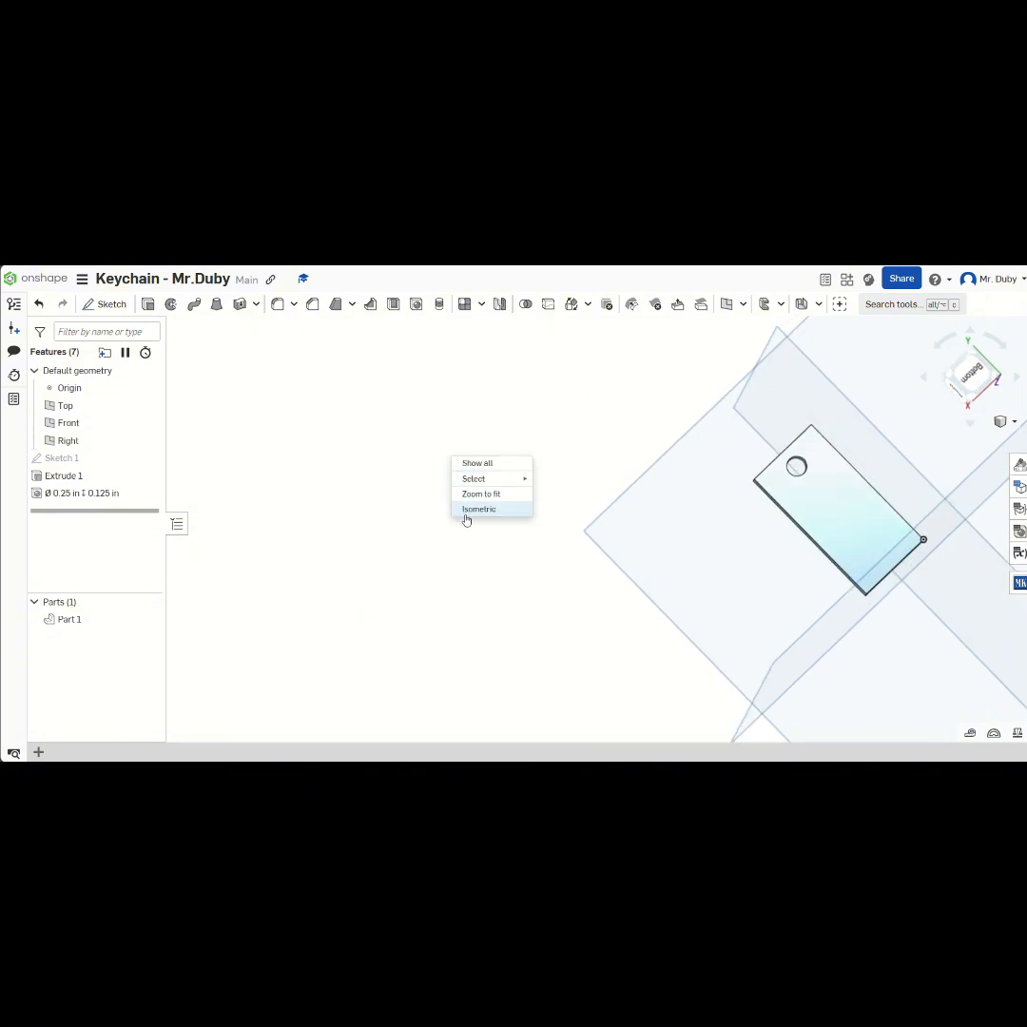
pyautogui.click(466, 509)
pyautogui.scroll(5, 652, 513)
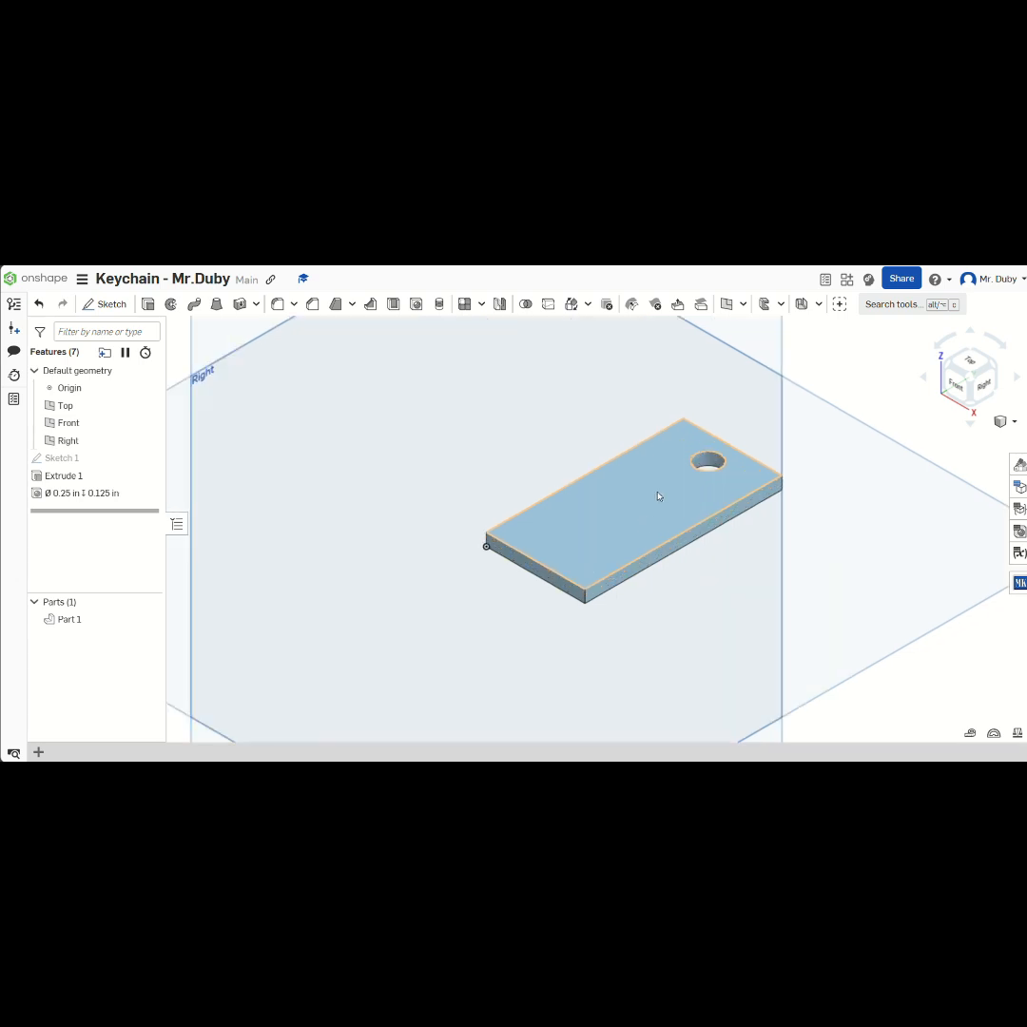
pyautogui.scroll(-2, 660, 492)
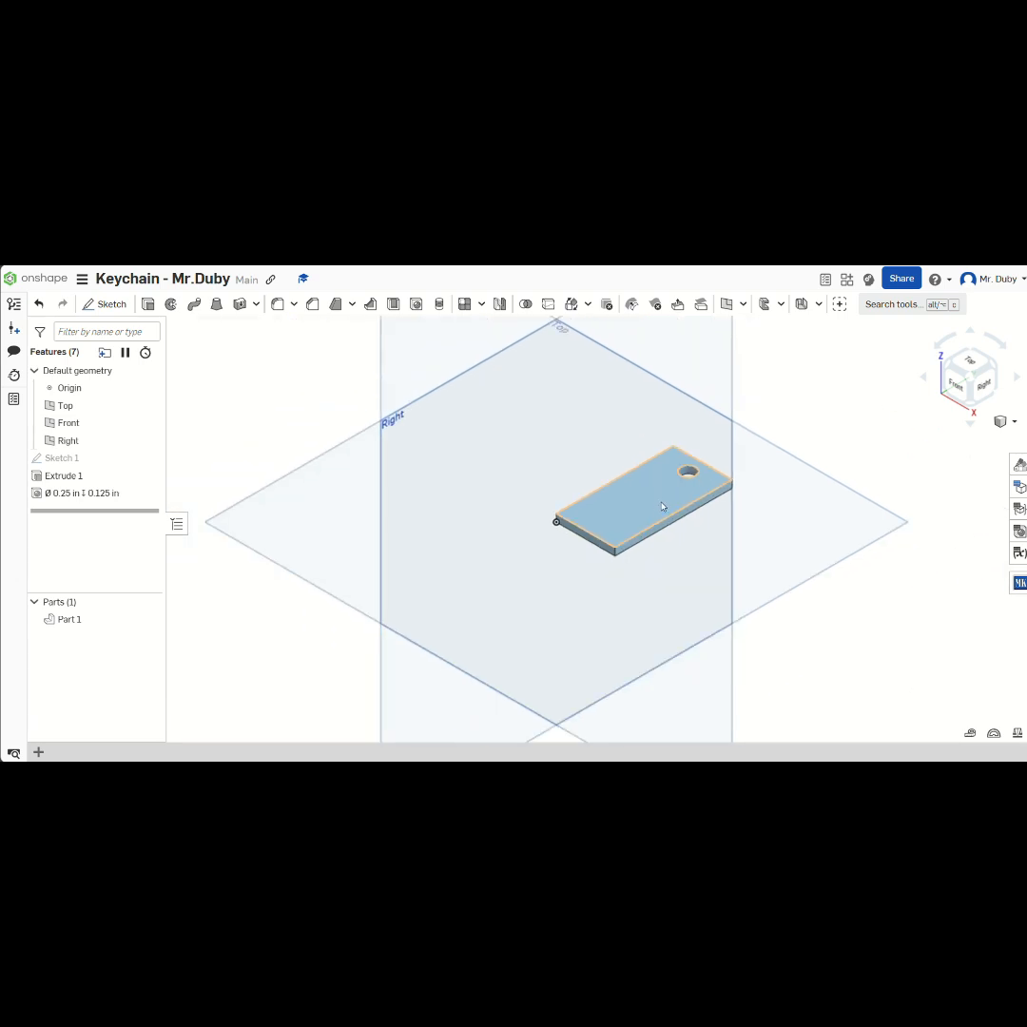
pyautogui.moveTo(678, 502); pyautogui.dragTo(828, 380, button='right')
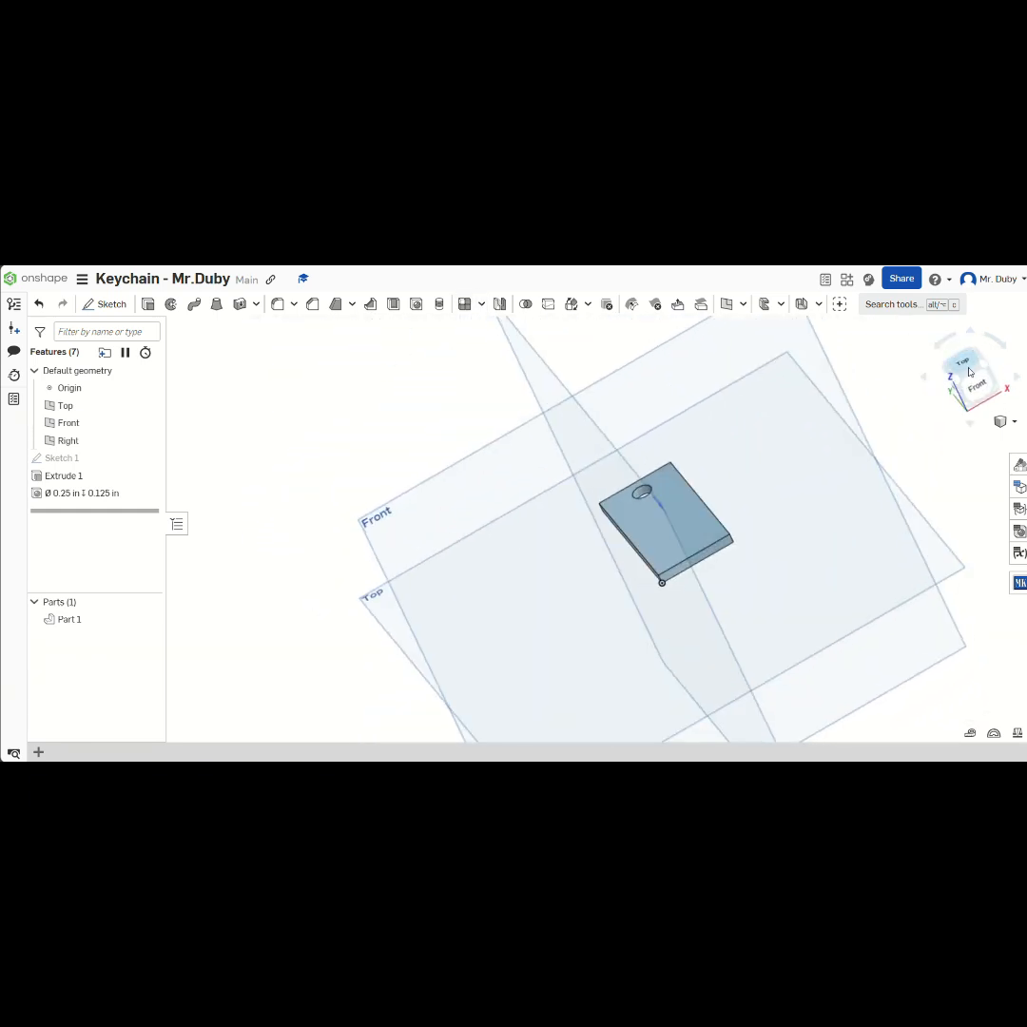
pyautogui.click(969, 367)
pyautogui.scroll(3, 691, 404)
pyautogui.scroll(3, 682, 441)
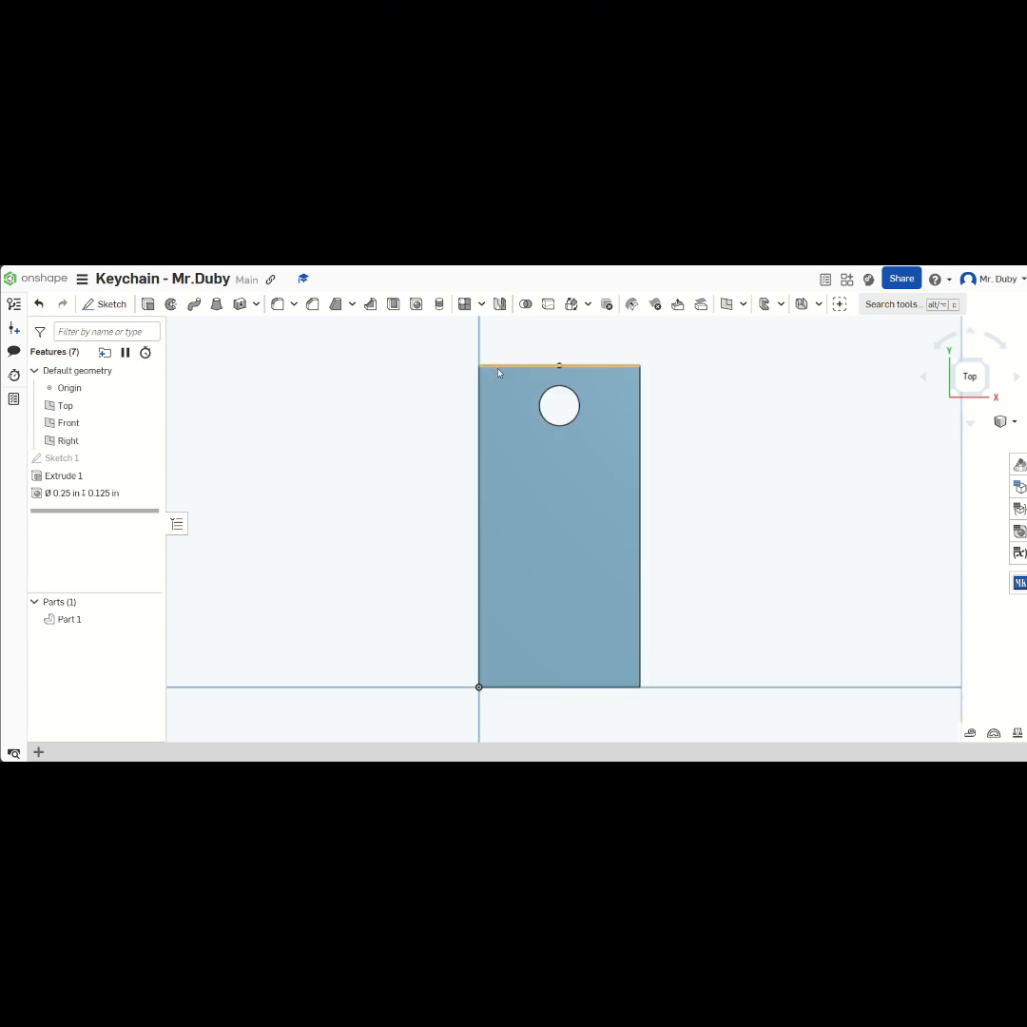
# - Start a chamfer on the plate's two short corner edges at the end nearest the hole
pyautogui.moveTo(498, 373)
pyautogui.mouseDown(button='right')
pyautogui.moveTo(514, 406)
pyautogui.moveTo(513, 371)
pyautogui.mouseUp(button='right')
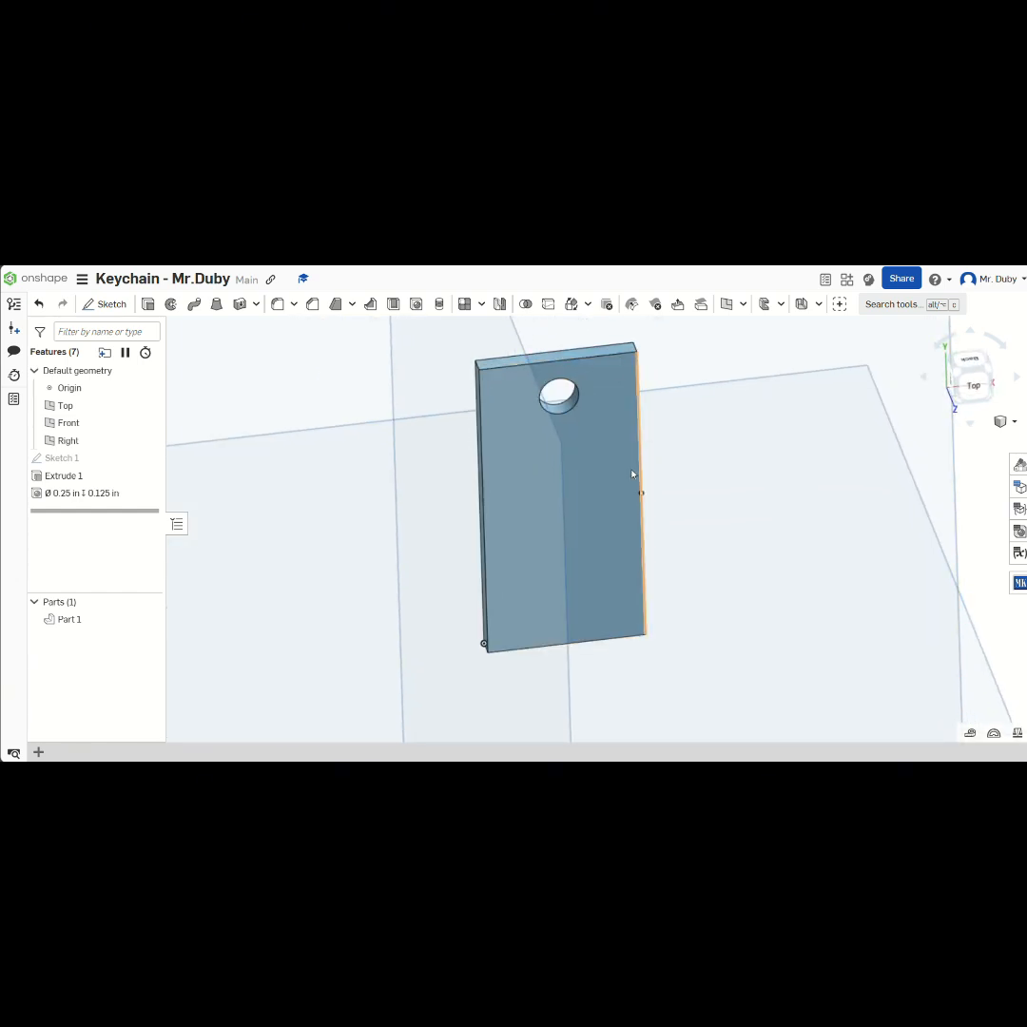
pyautogui.click(318, 313)
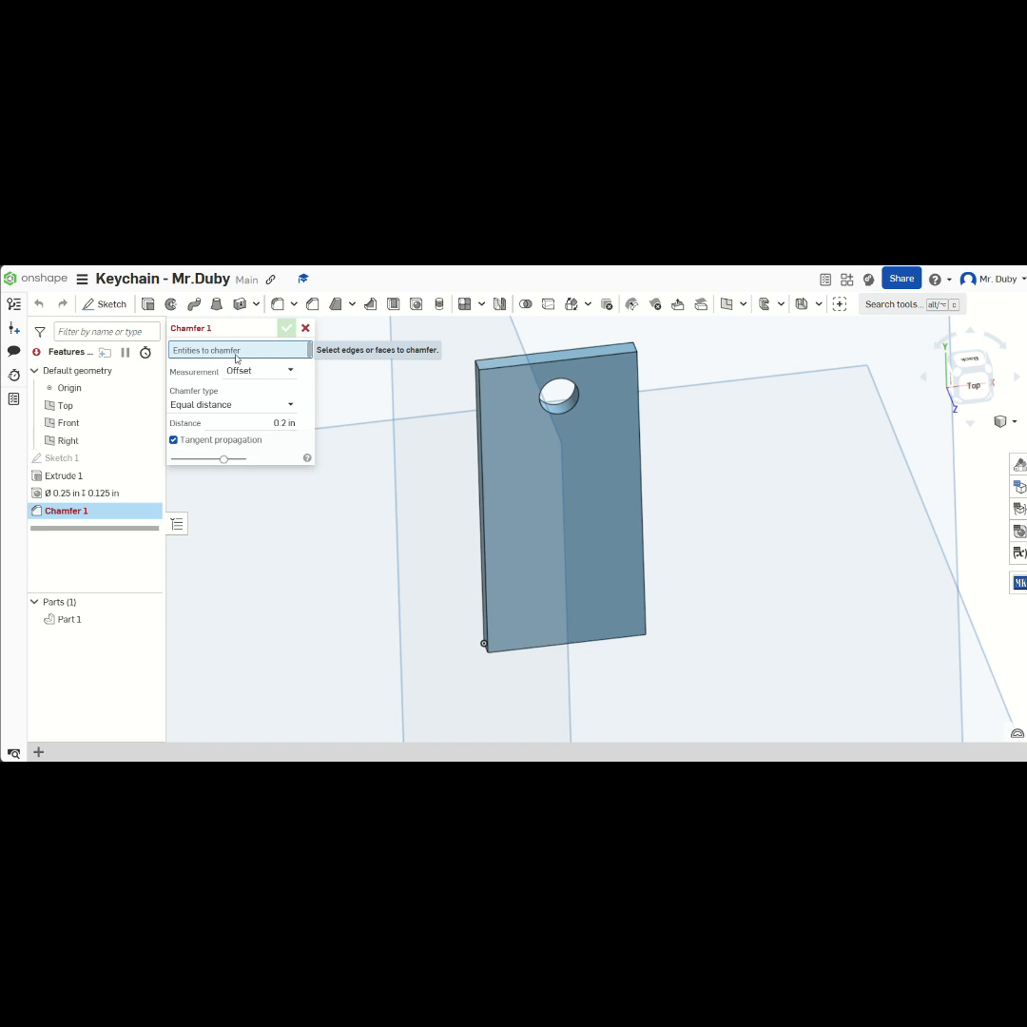
pyautogui.scroll(3, 457, 375)
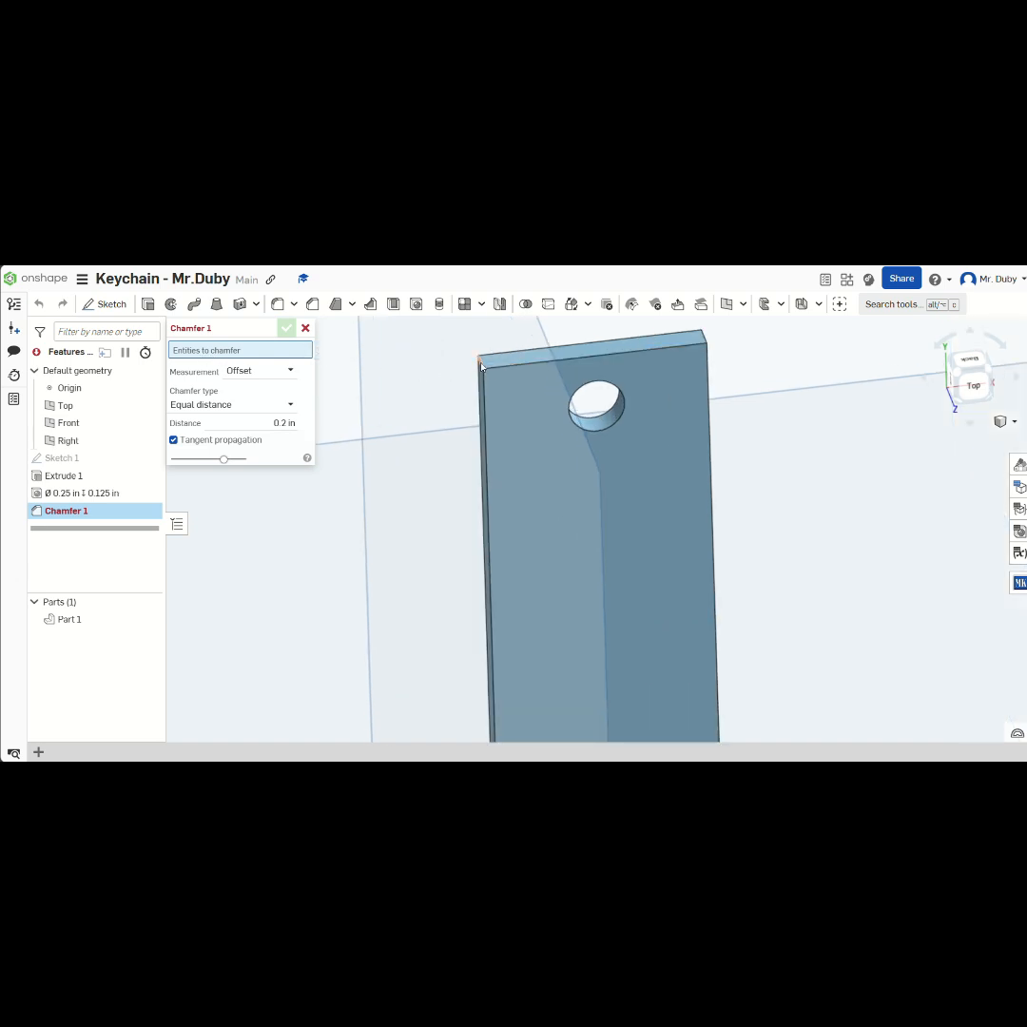
pyautogui.click(542, 357)
pyautogui.moveTo(542, 357); pyautogui.dragTo(683, 385, button='right')
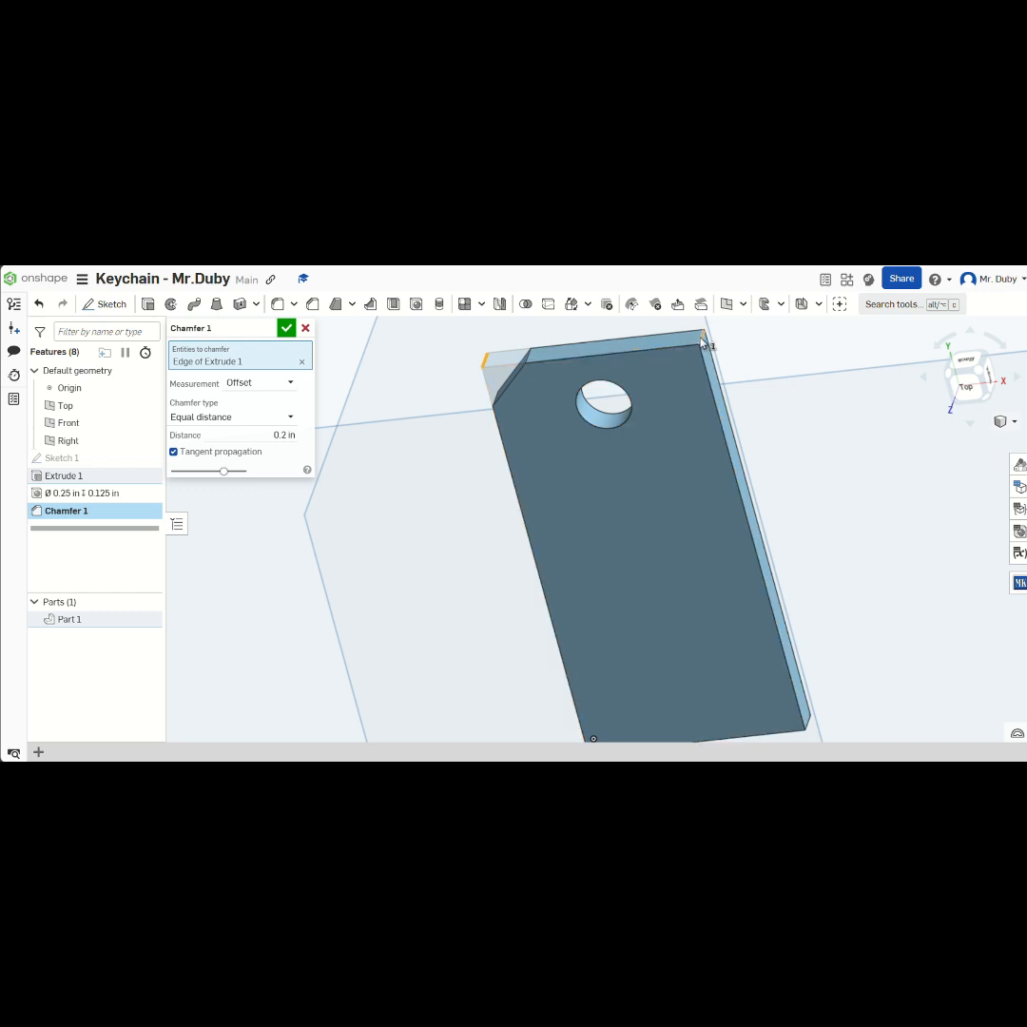
pyautogui.click(704, 340)
# - Add the two short corner edges at the end away from the hole to the chamfer selection
pyautogui.moveTo(727, 502); pyautogui.dragTo(815, 697, button='right')
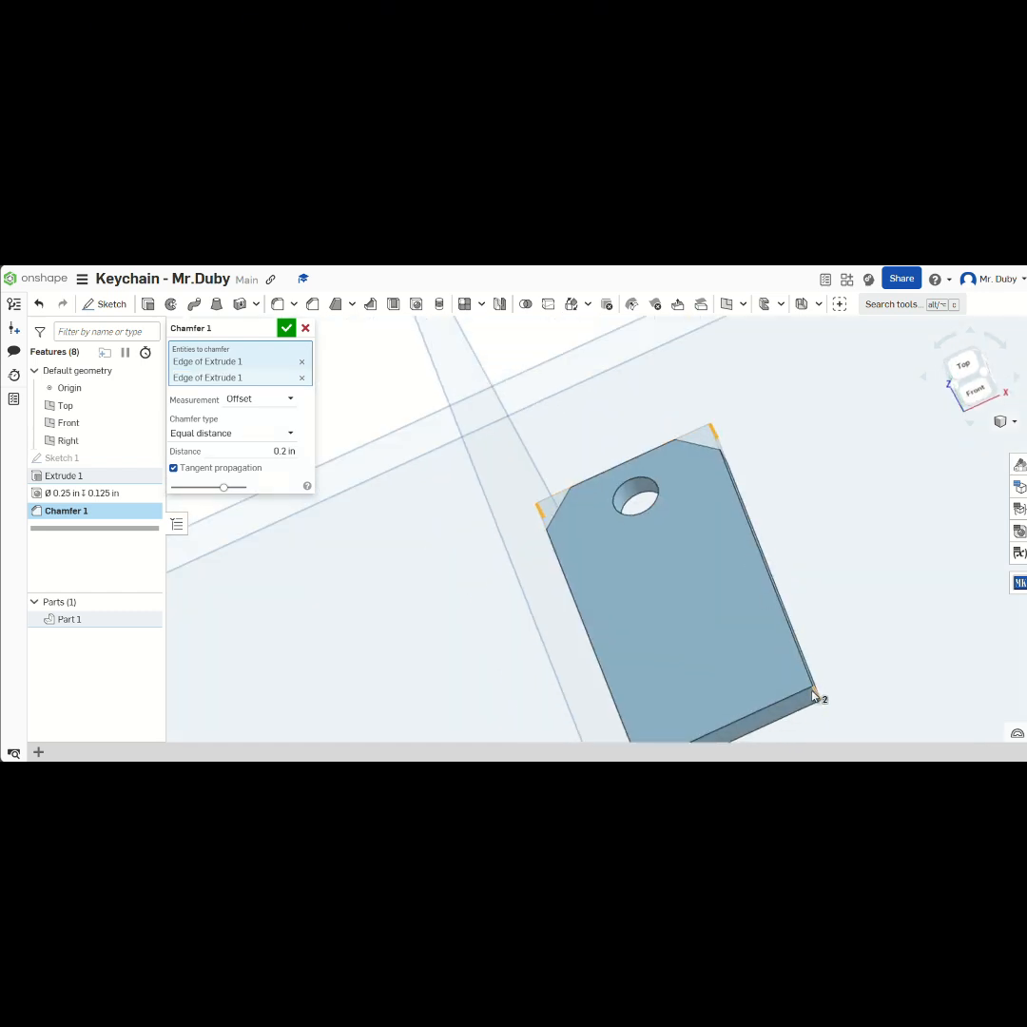
pyautogui.scroll(5, 815, 697)
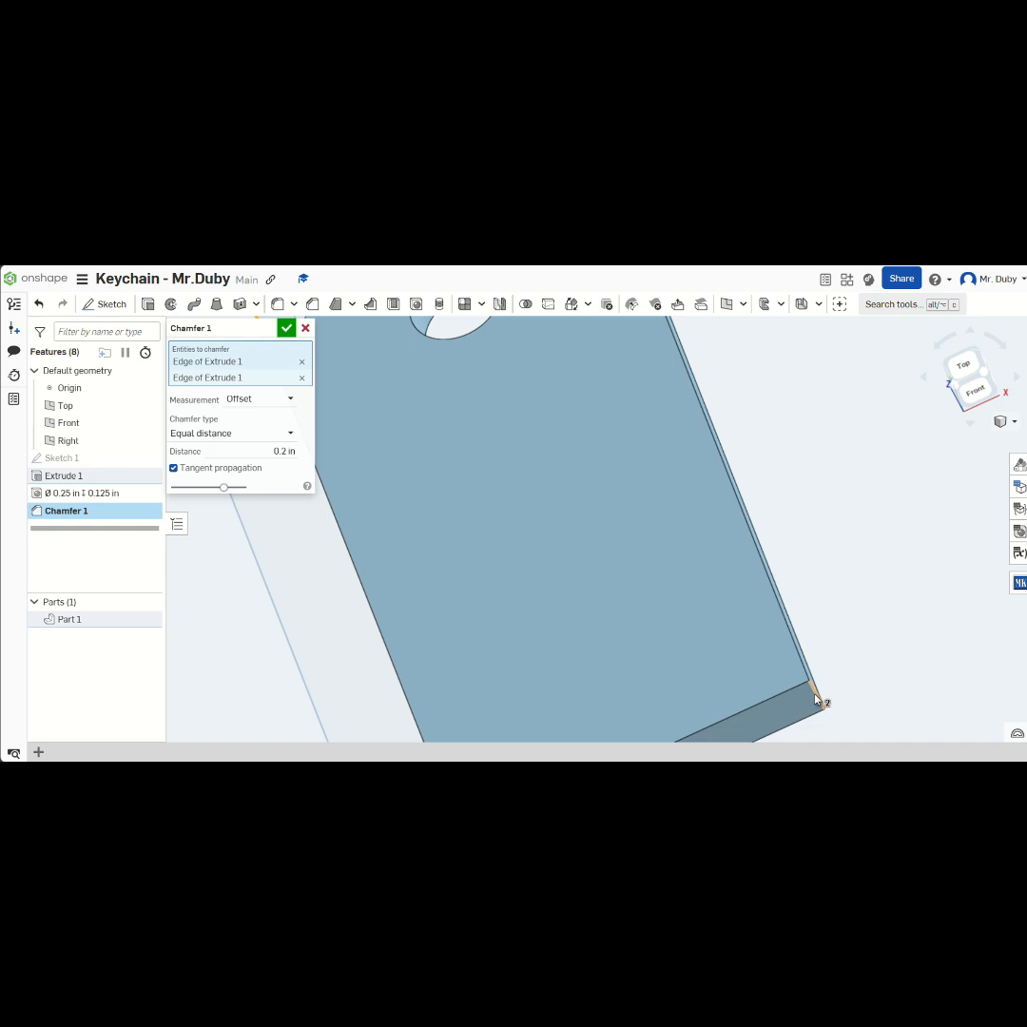
pyautogui.click(816, 697)
pyautogui.scroll(-10, 741, 697)
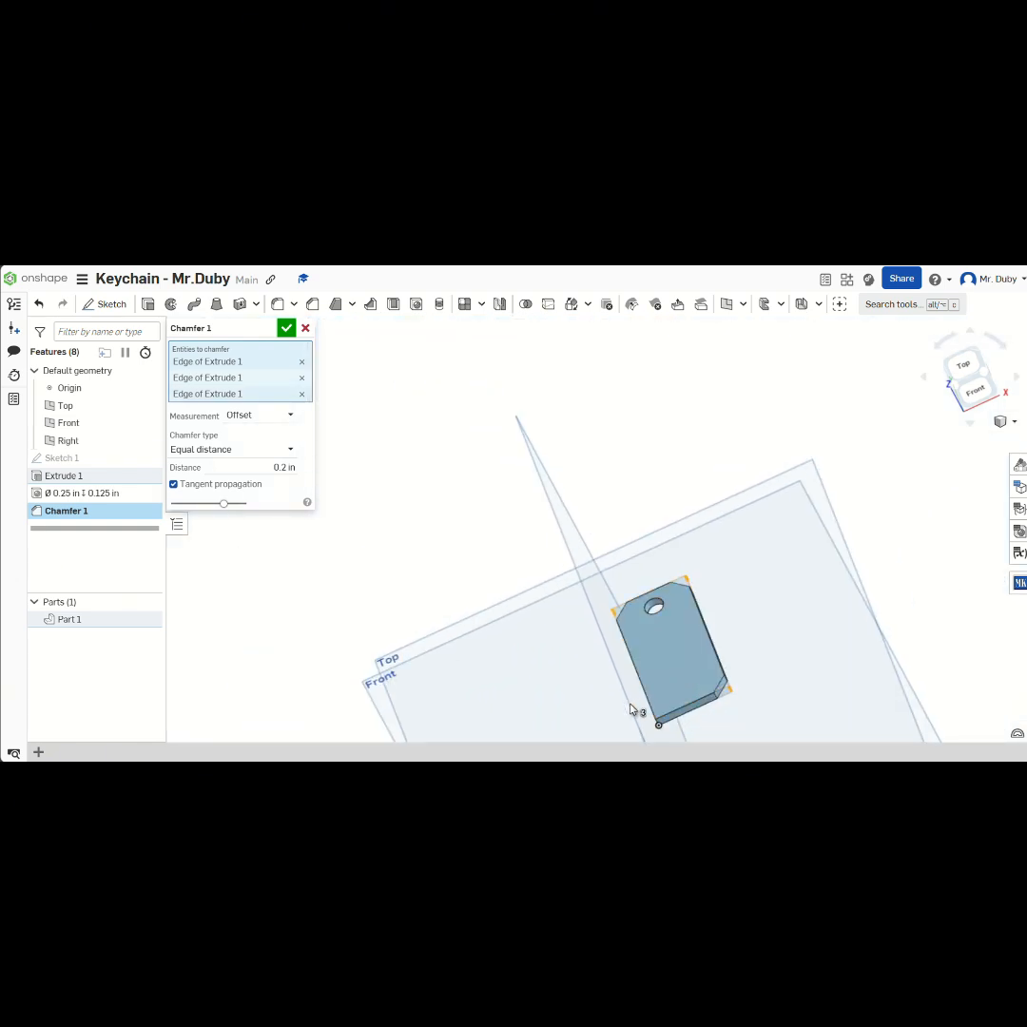
pyautogui.scroll(2, 718, 557)
pyautogui.scroll(-8, 718, 558)
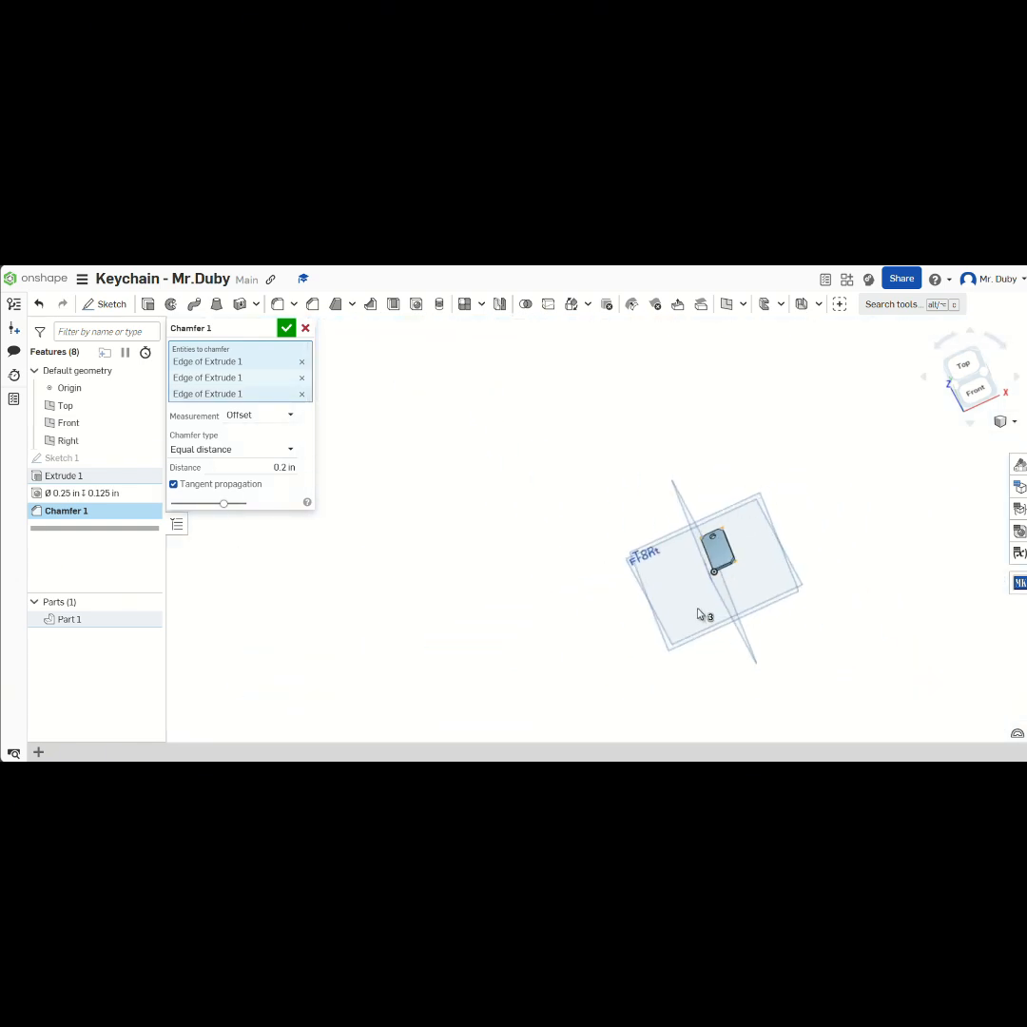
pyautogui.scroll(6, 699, 613)
pyautogui.scroll(5, 761, 509)
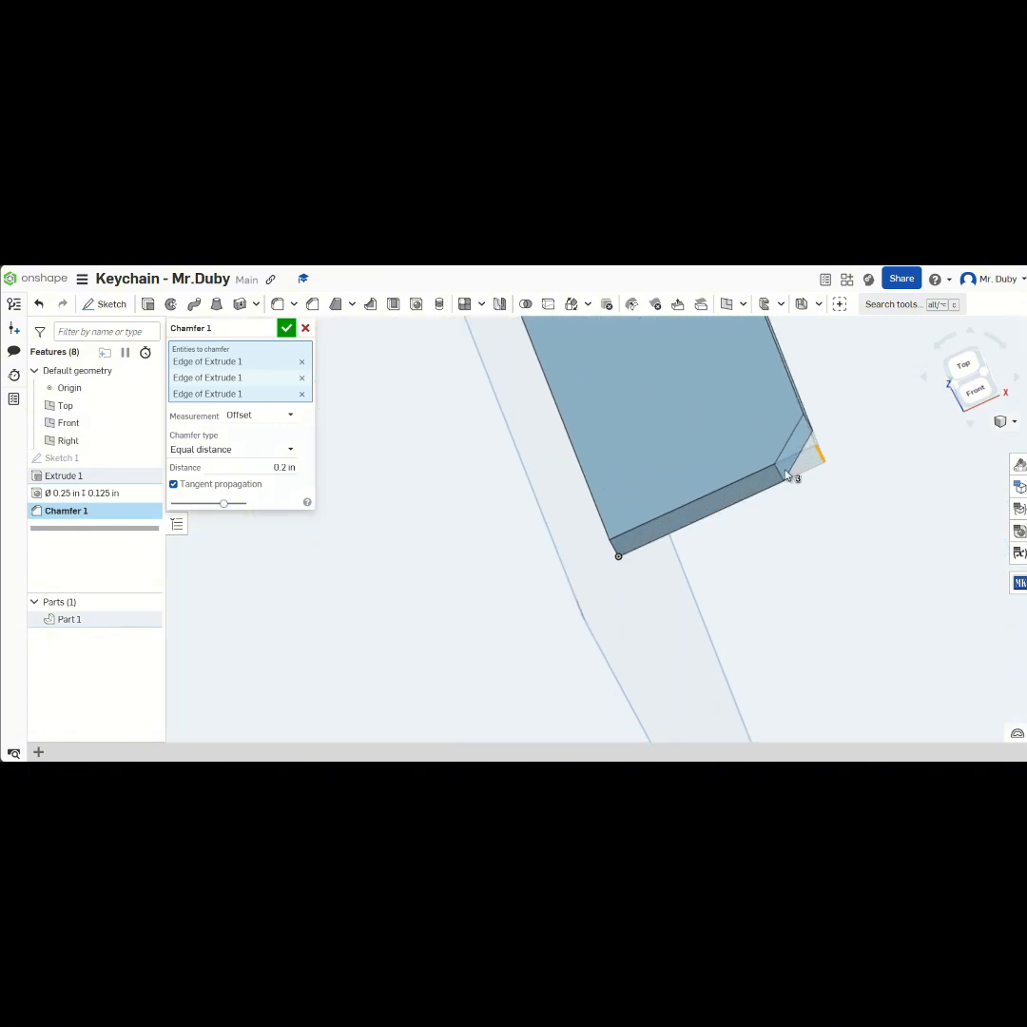
pyautogui.click(626, 553)
pyautogui.scroll(-5, 706, 531)
pyautogui.moveTo(742, 422); pyautogui.dragTo(771, 380, button='right')
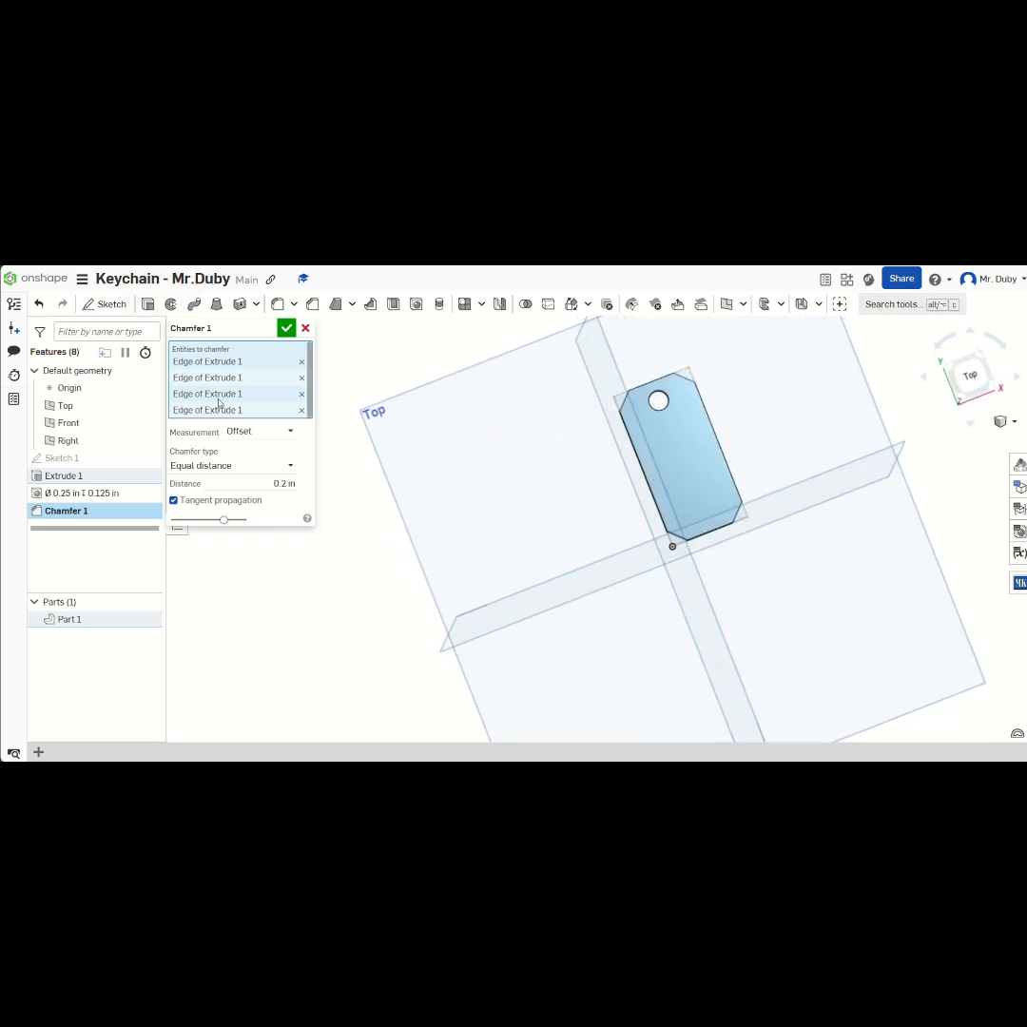
# - Set the equal-distance chamfer to 0.1 in, finish it, and return to the top view
pyautogui.click(285, 484)
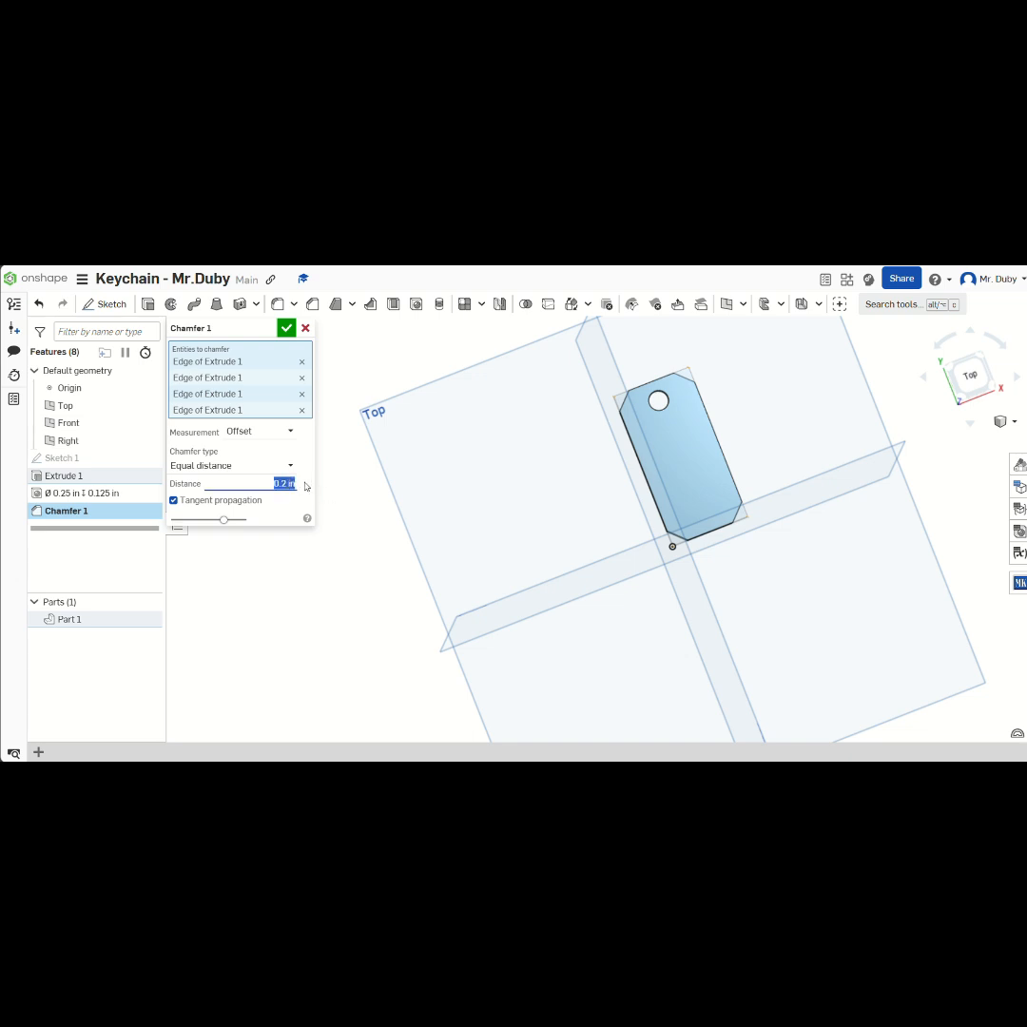
pyautogui.press('Right')
pyautogui.write('1')
pyautogui.press('Return')
pyautogui.scroll(4, 717, 515)
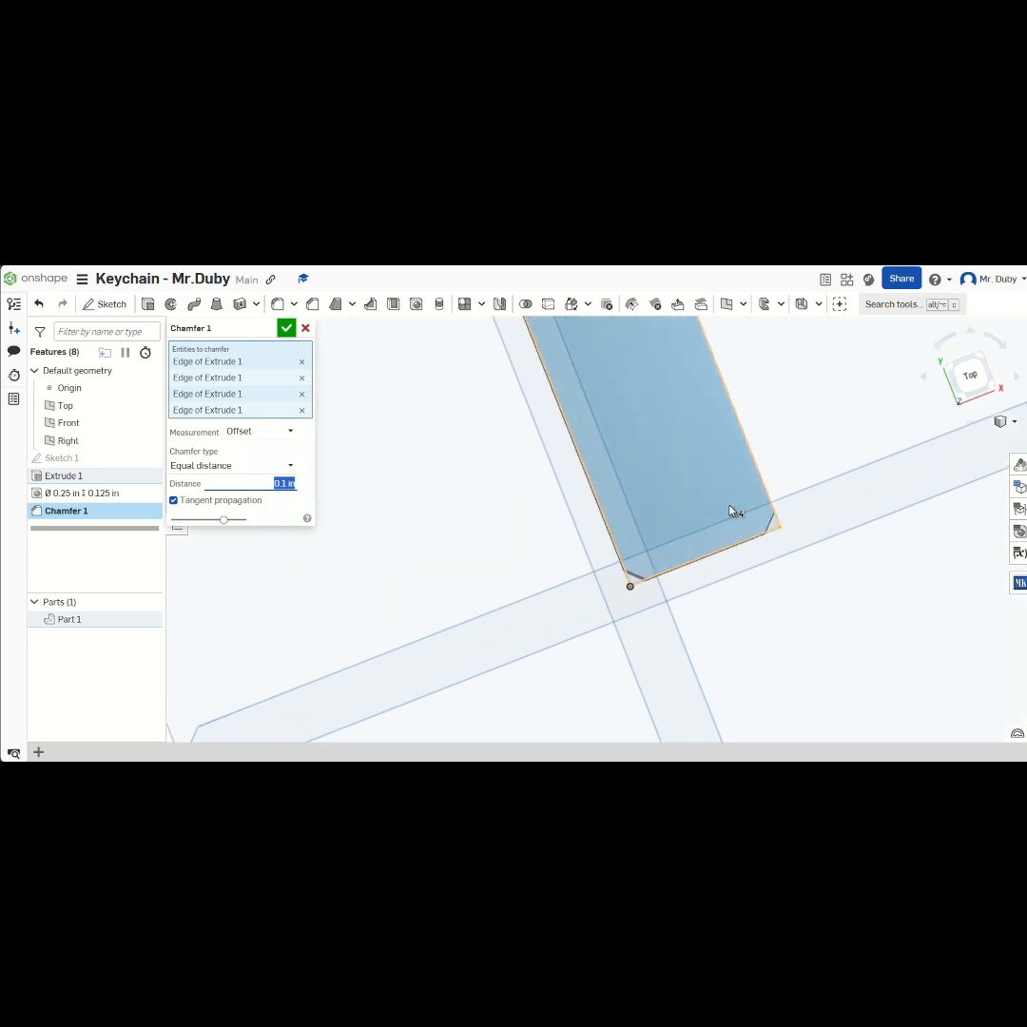
pyautogui.scroll(-3, 734, 509)
pyautogui.moveTo(762, 412); pyautogui.dragTo(767, 408, button='right')
pyautogui.click(286, 328)
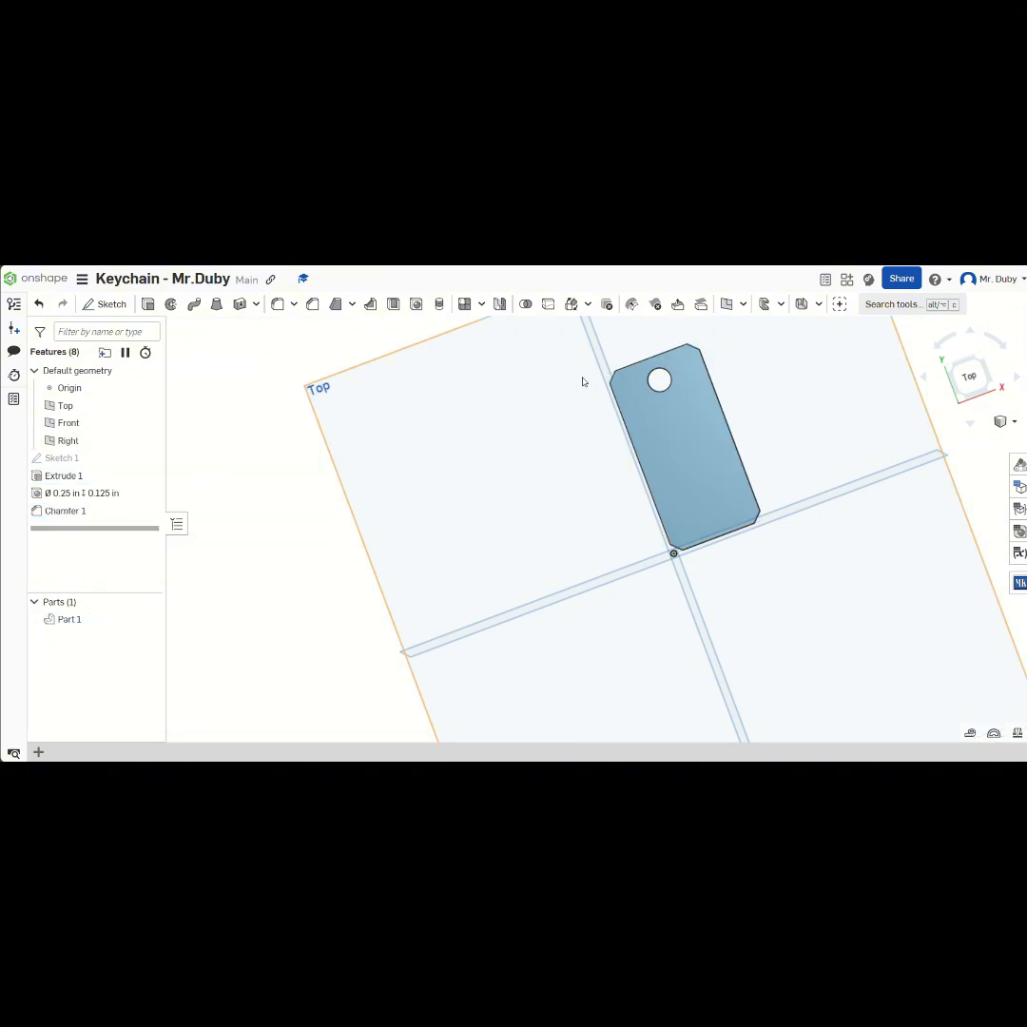
pyautogui.click(969, 376)
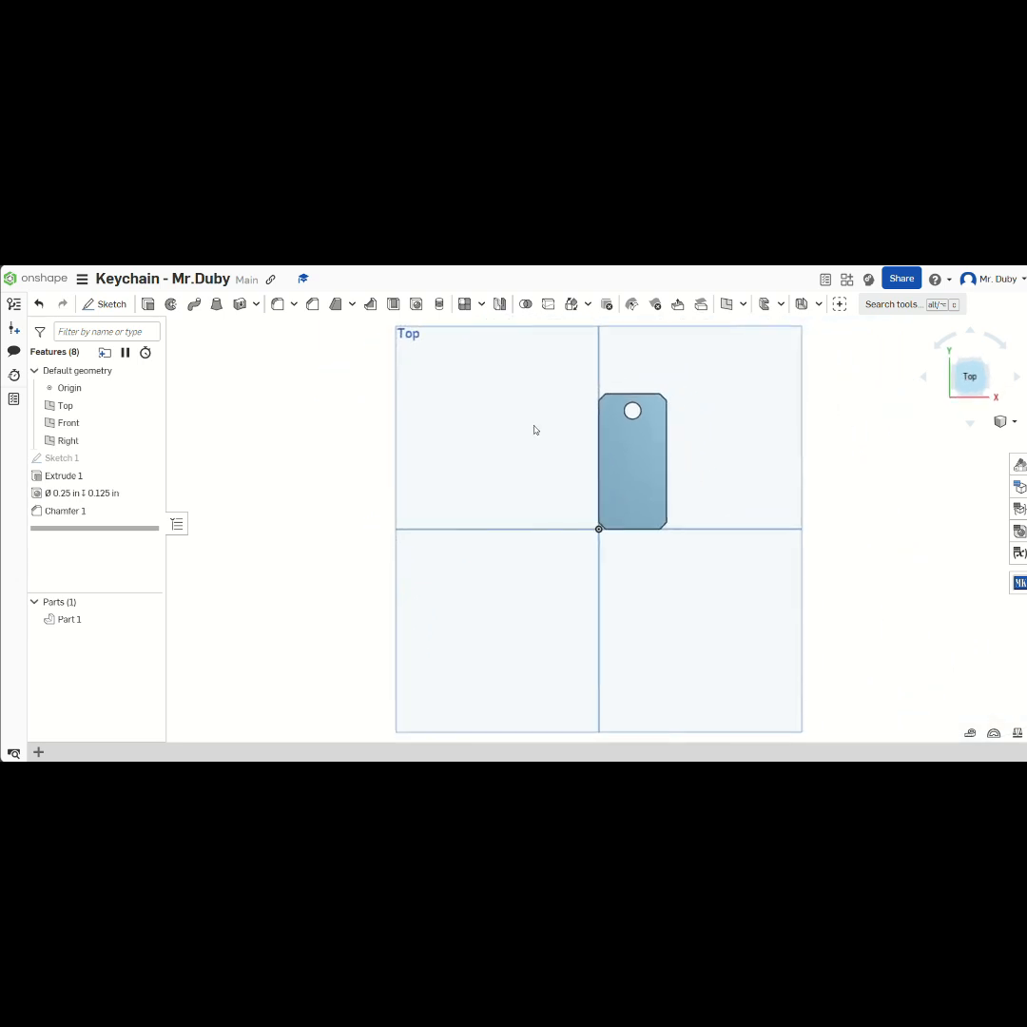